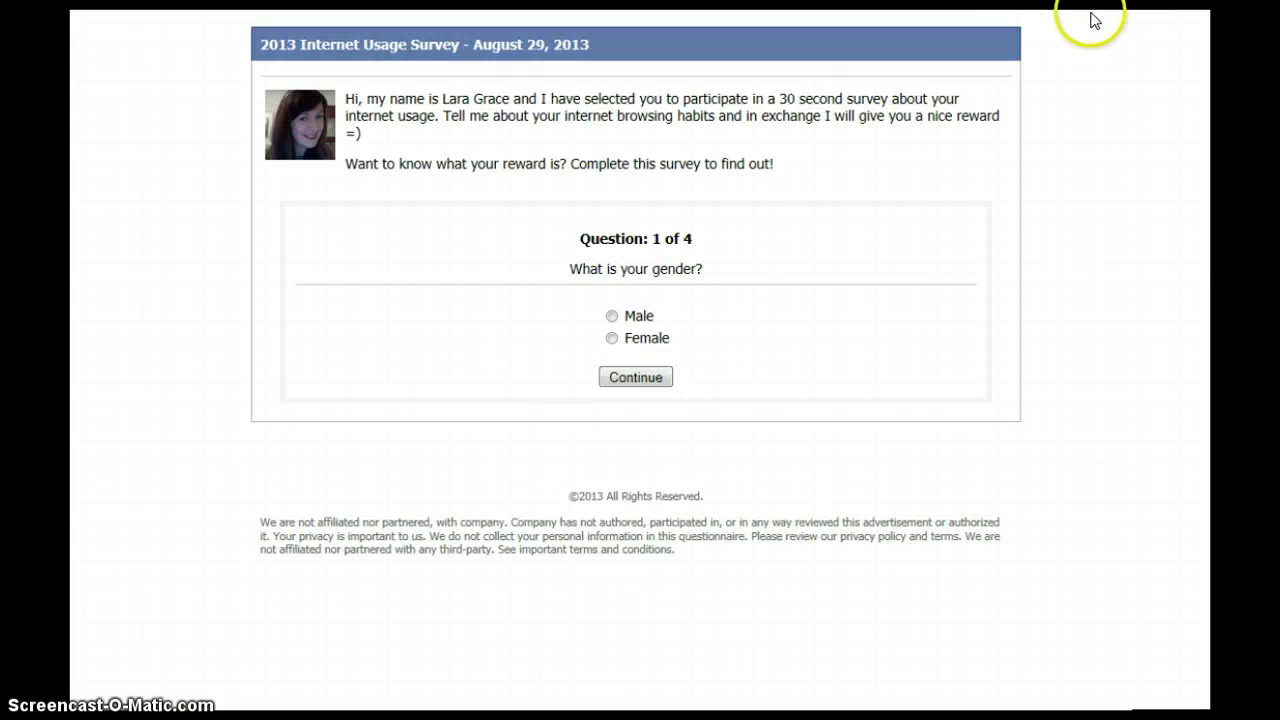
Close the survey and enter the first name, last name and email address on the signup form.
click(1184, 18)
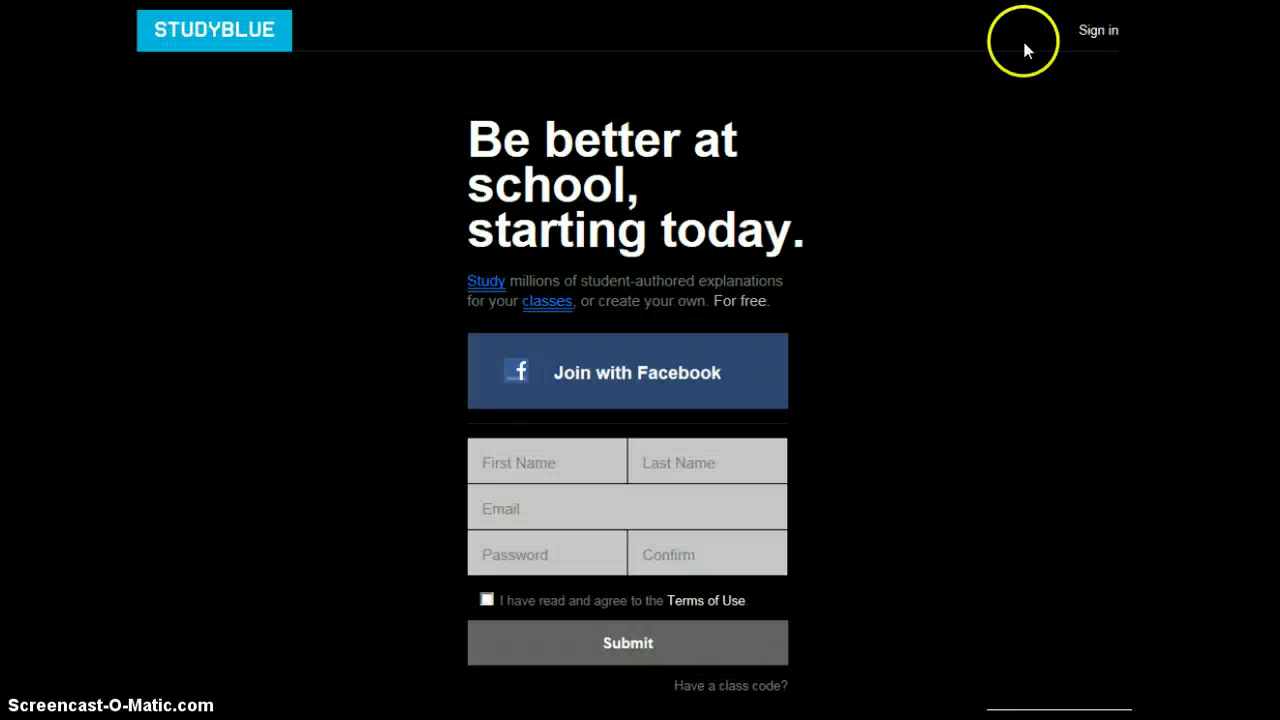
click(545, 462)
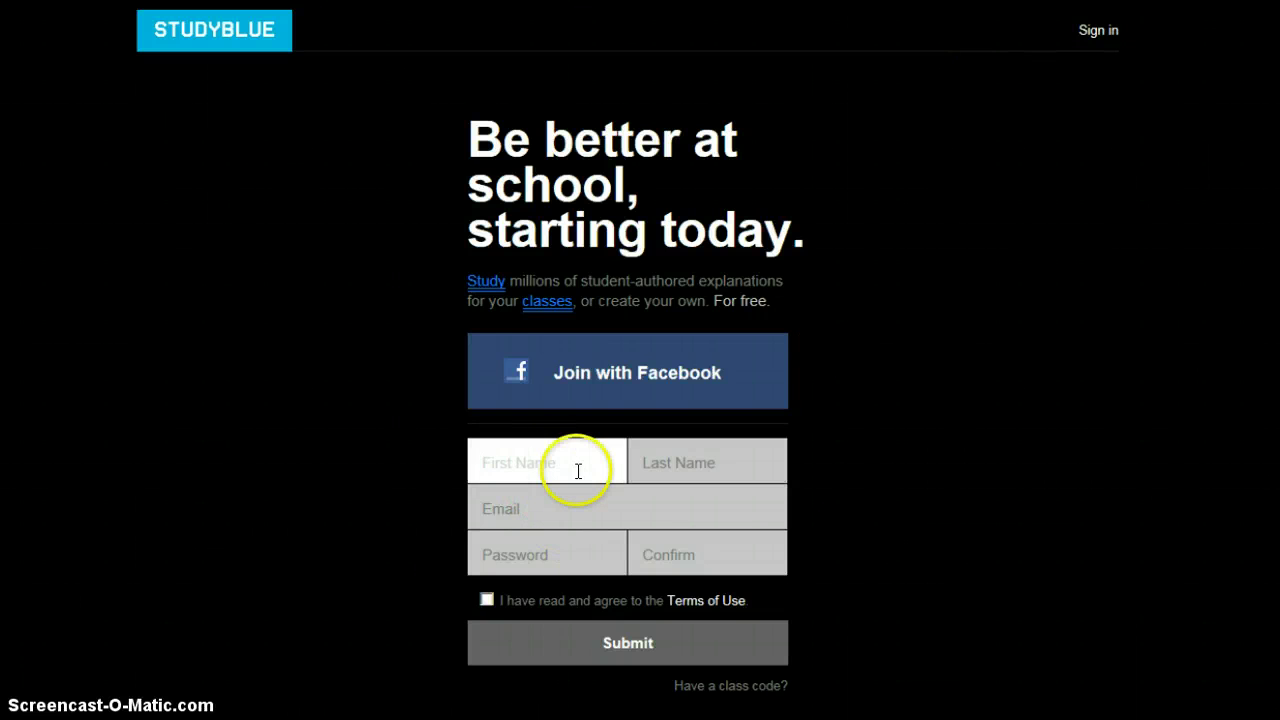
key(Tab)
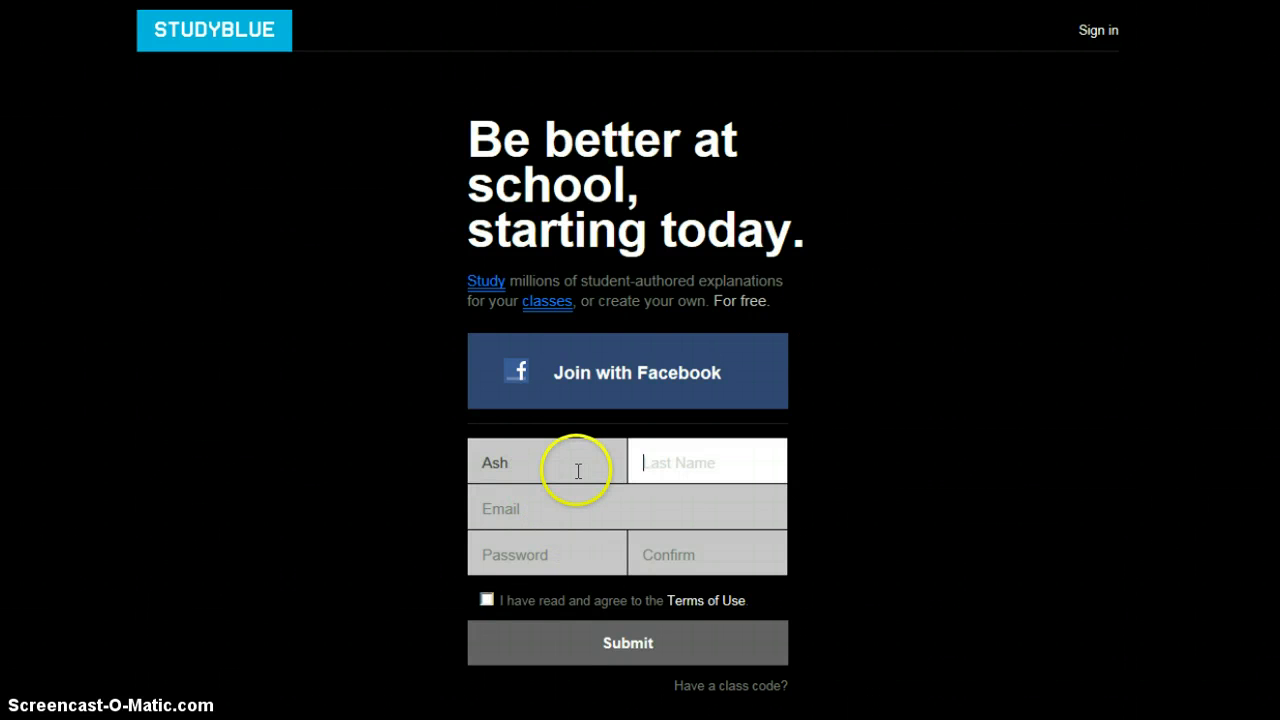
key(Tab)
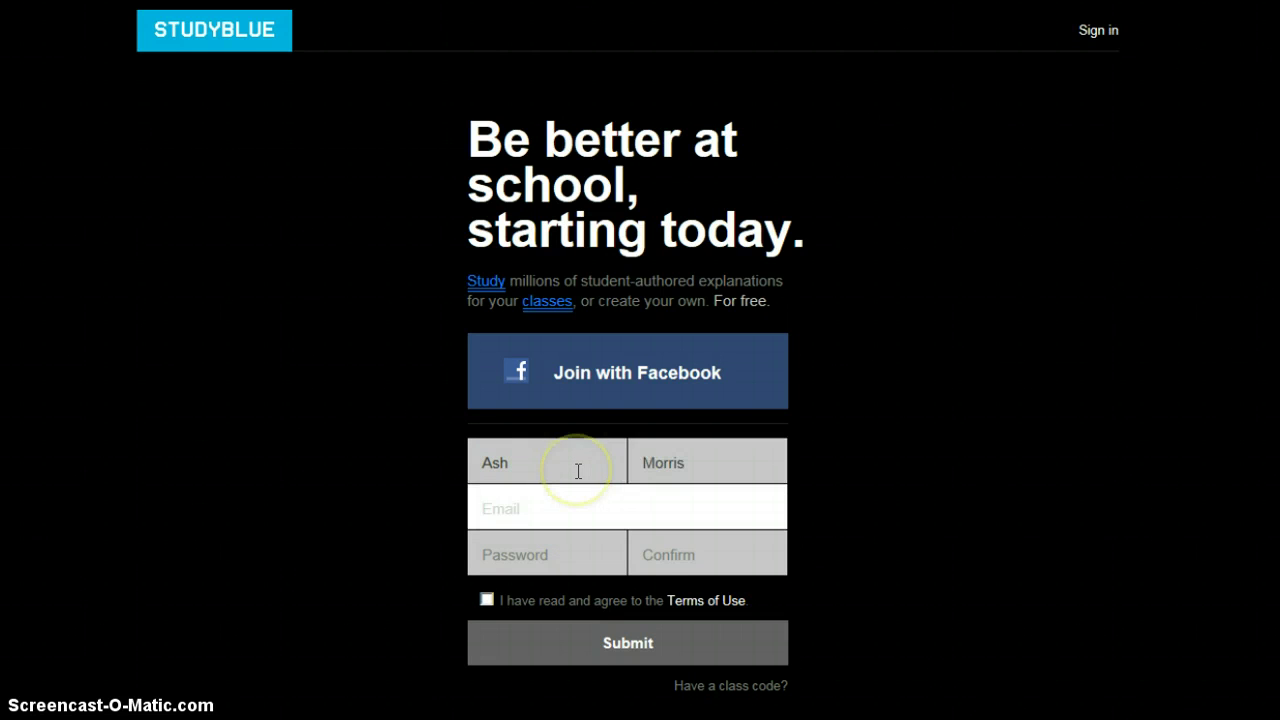
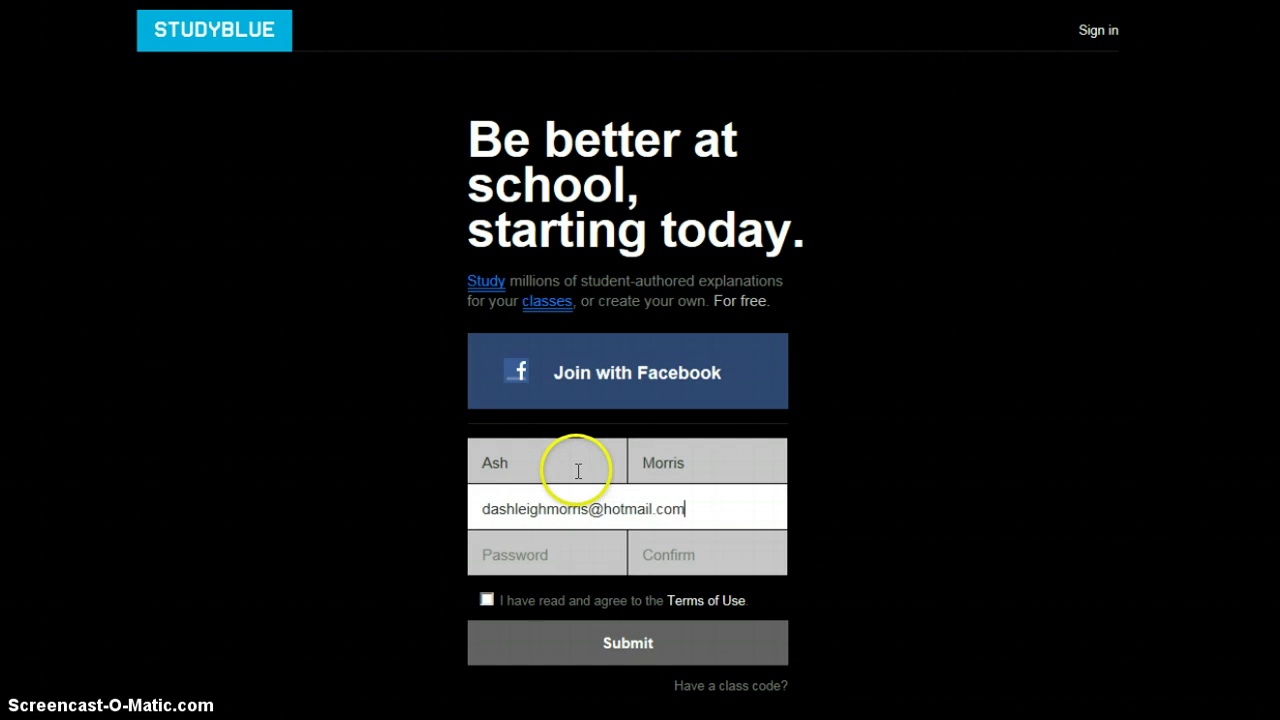
Enter and confirm the password, accept the Terms of Use, and submit the signup.
key(Tab)
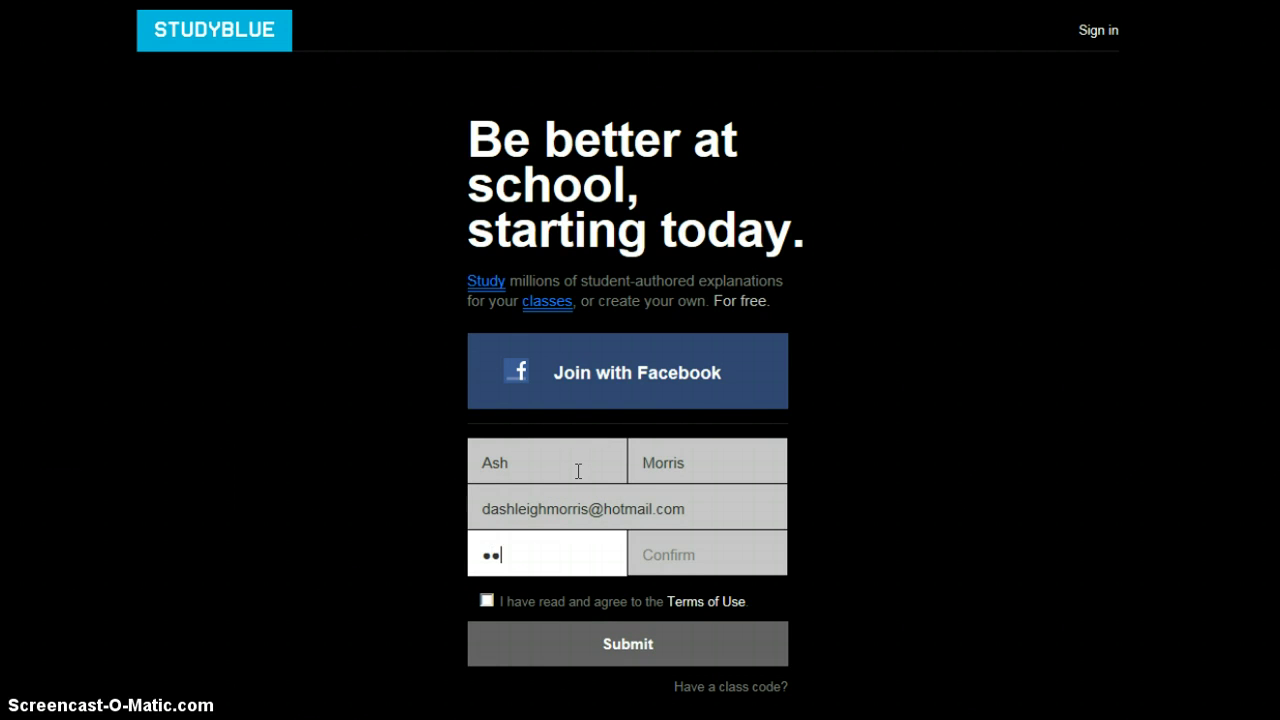
key(Tab)
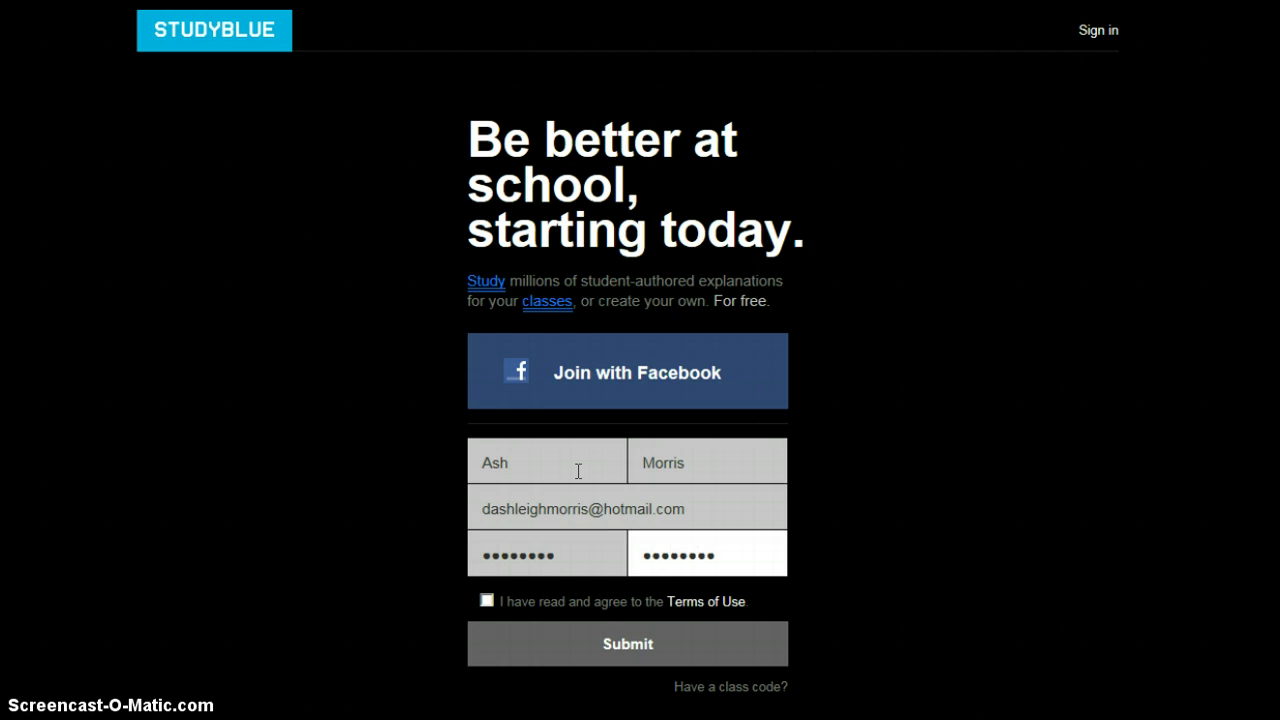
click(487, 601)
click(615, 646)
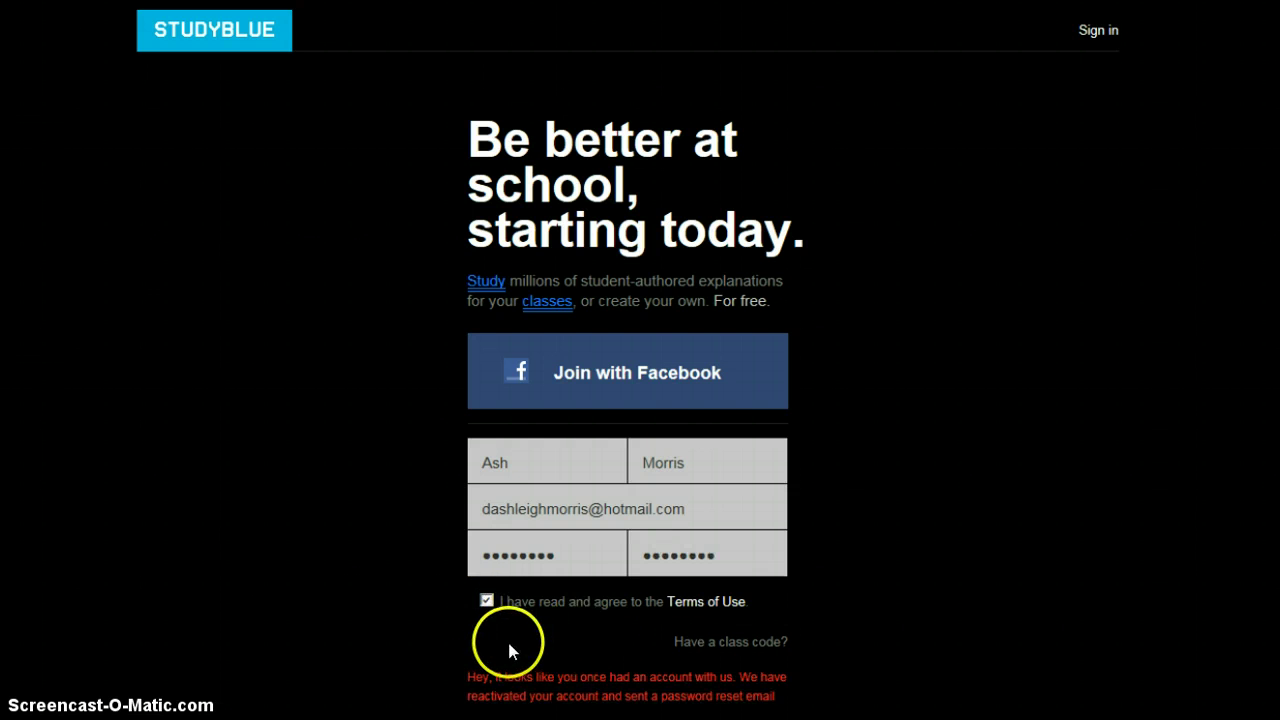
Scroll the Backpack listing and check the account options dropdown under the profile avatar.
scroll(582, 651, down, 1)
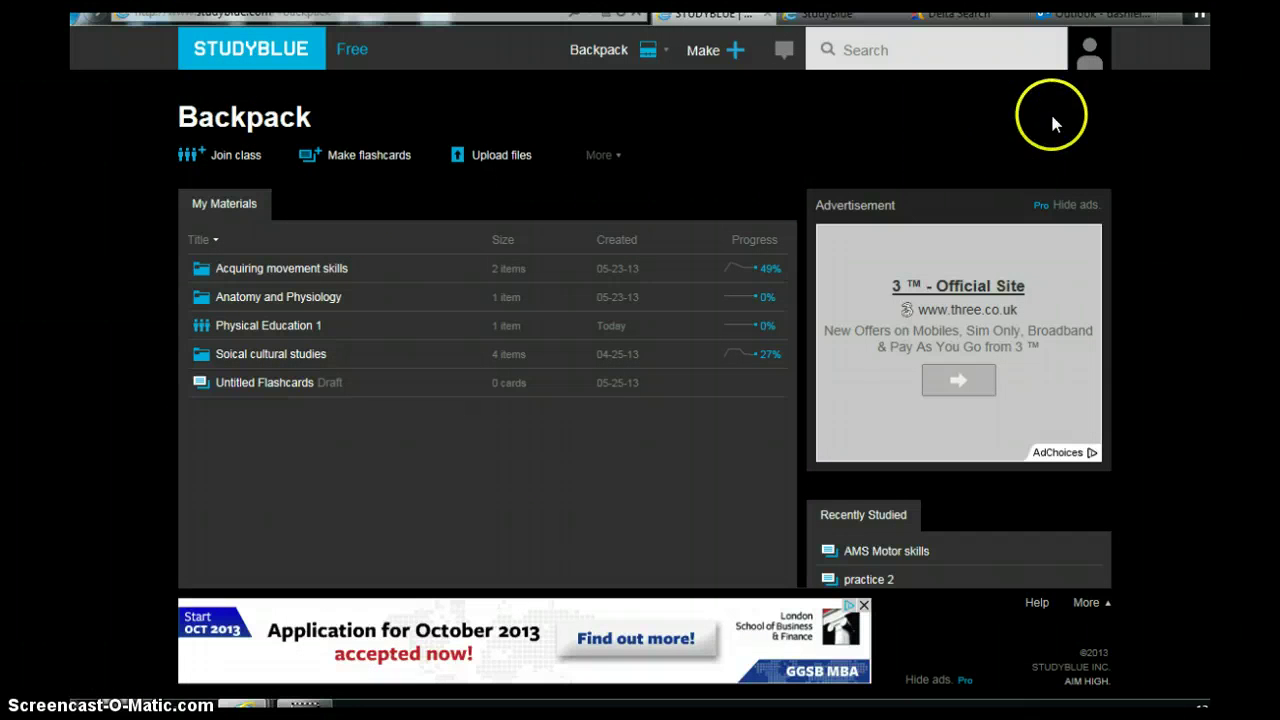
click(1090, 57)
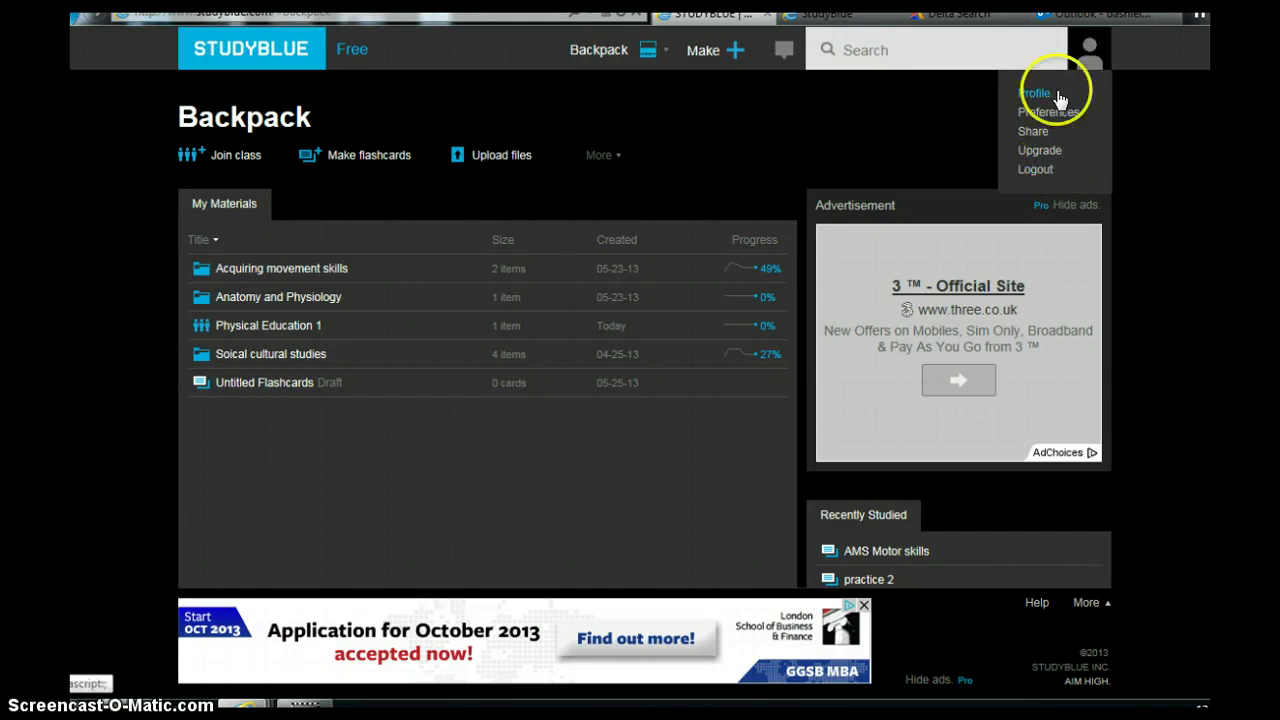
mouse_move(600, 64)
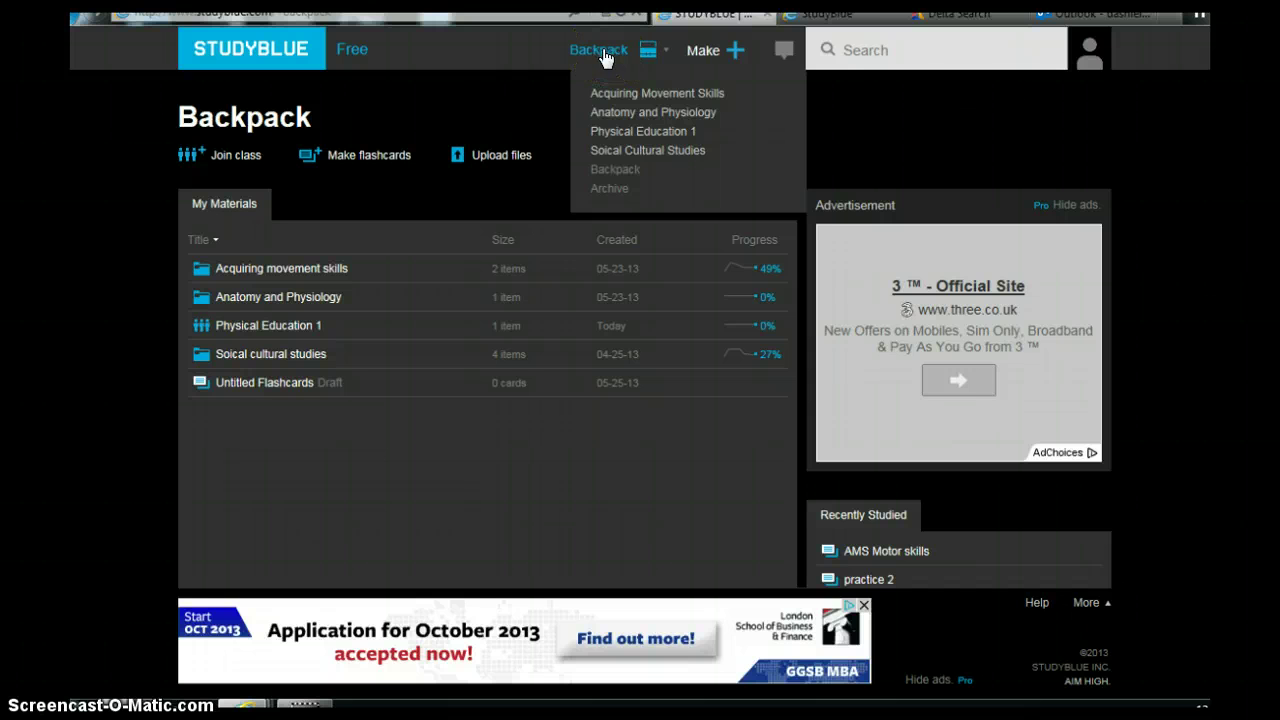
Create a new flashcard deck with card 1 'woods' / 'a bunch of trees' and add card 2.
click(363, 158)
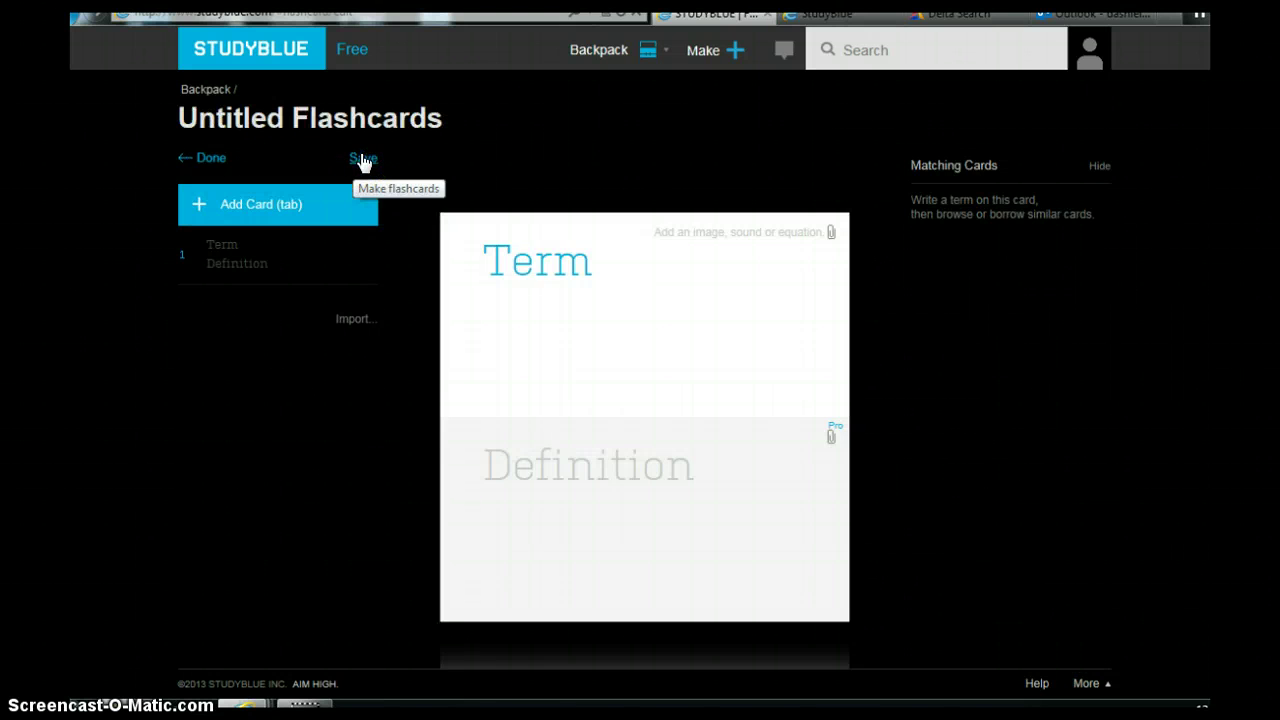
click(592, 263)
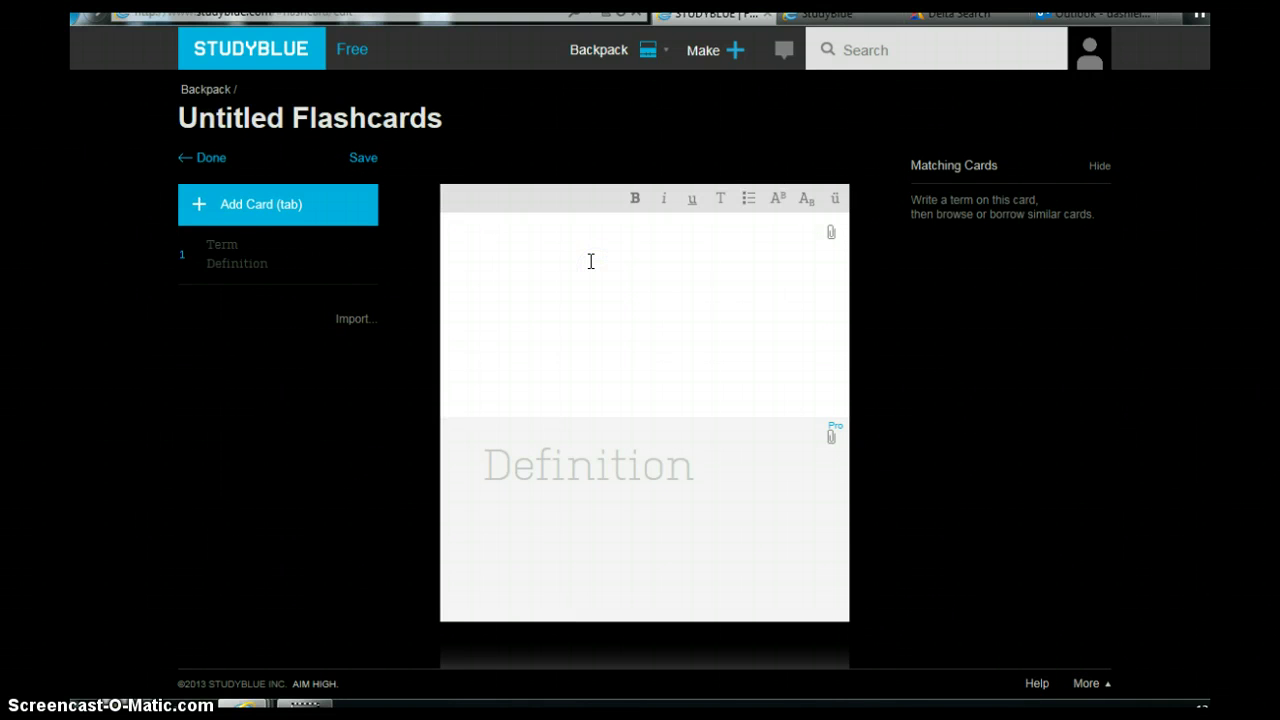
text(woods)
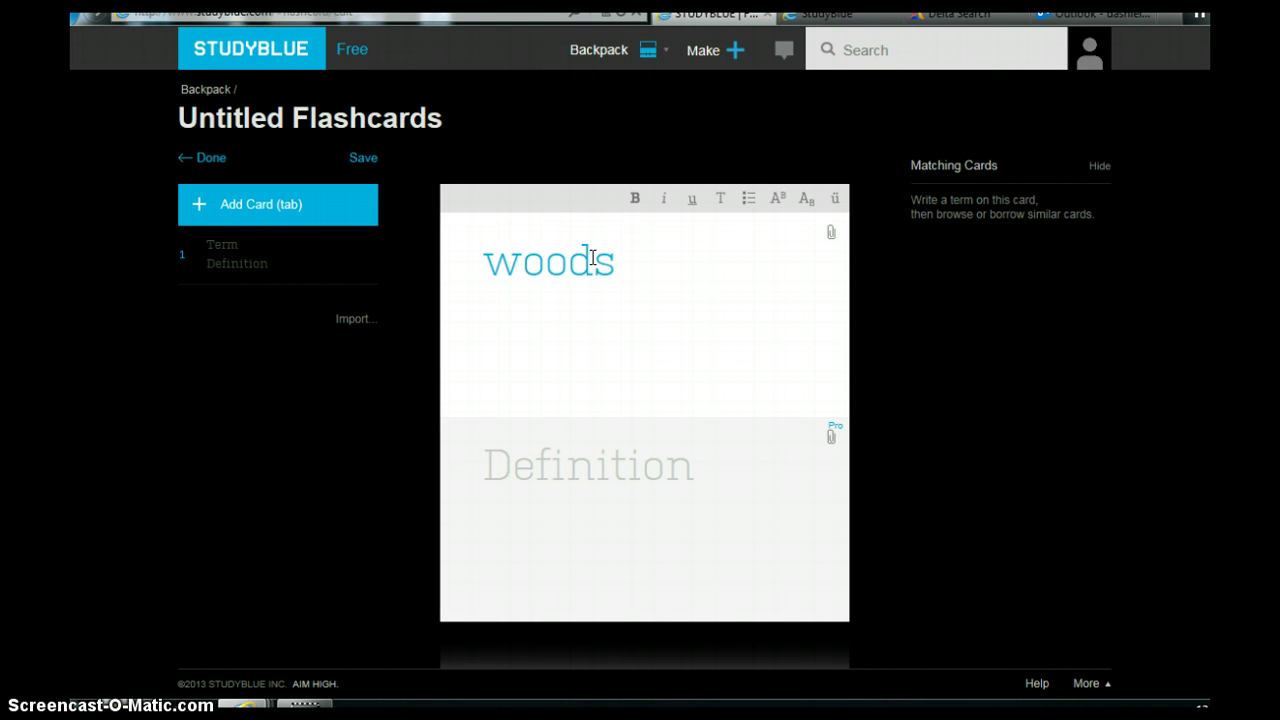
key(Return)
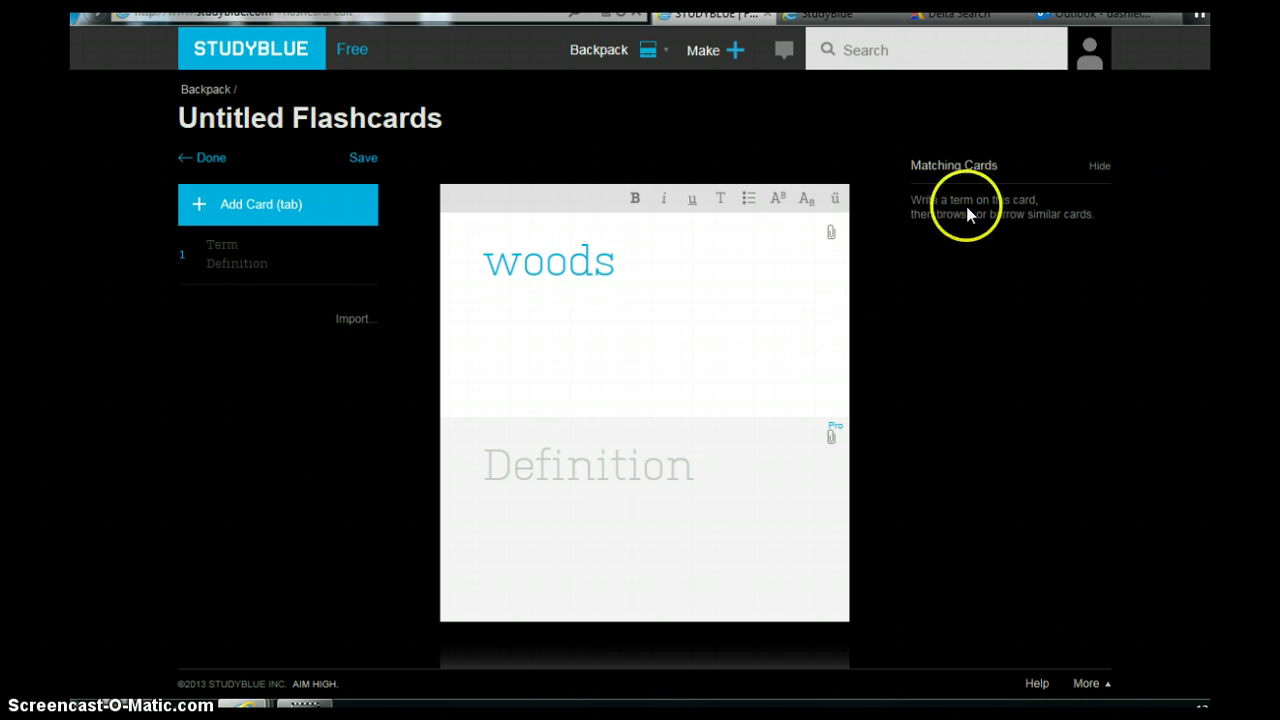
click(593, 476)
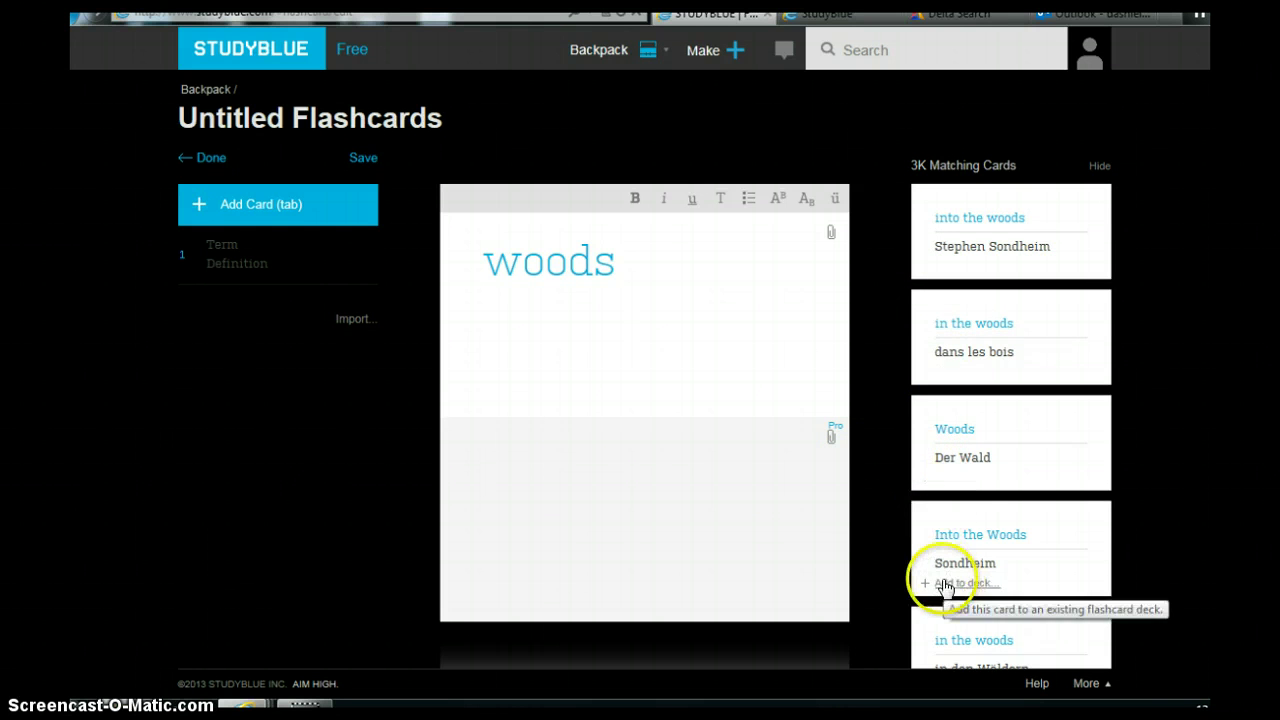
scroll(945, 583, down, 1)
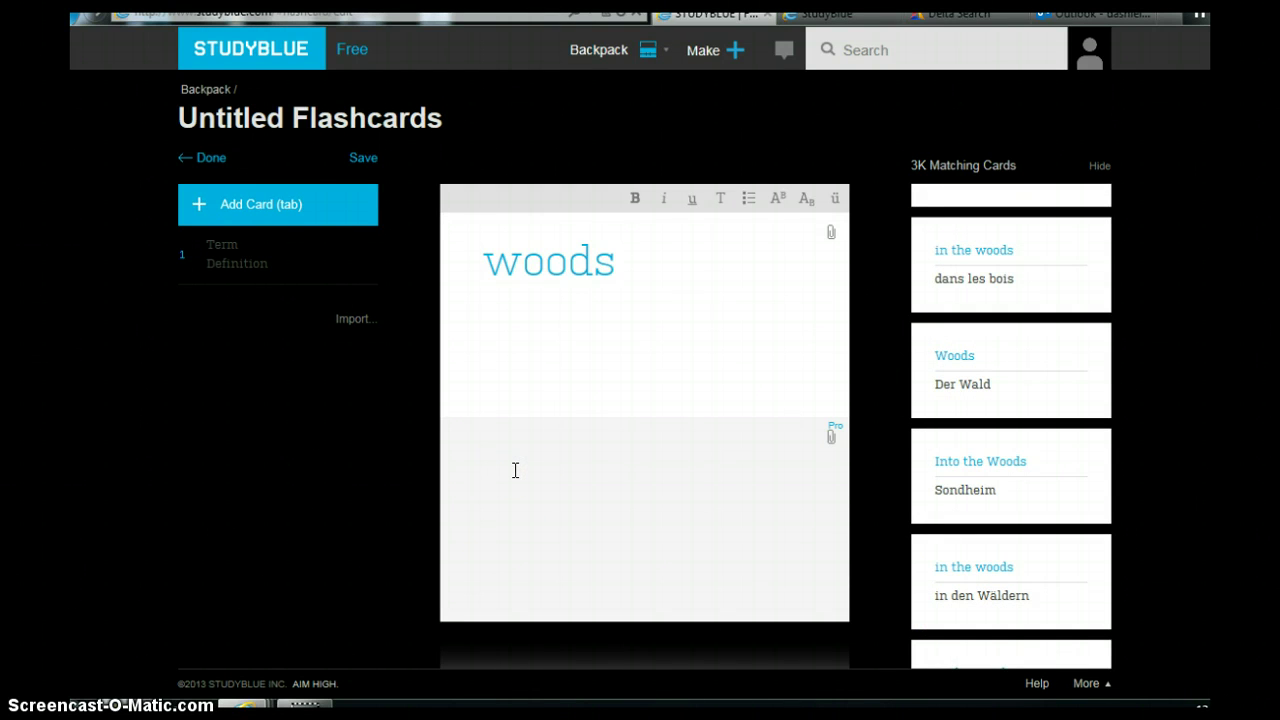
text(a bu)
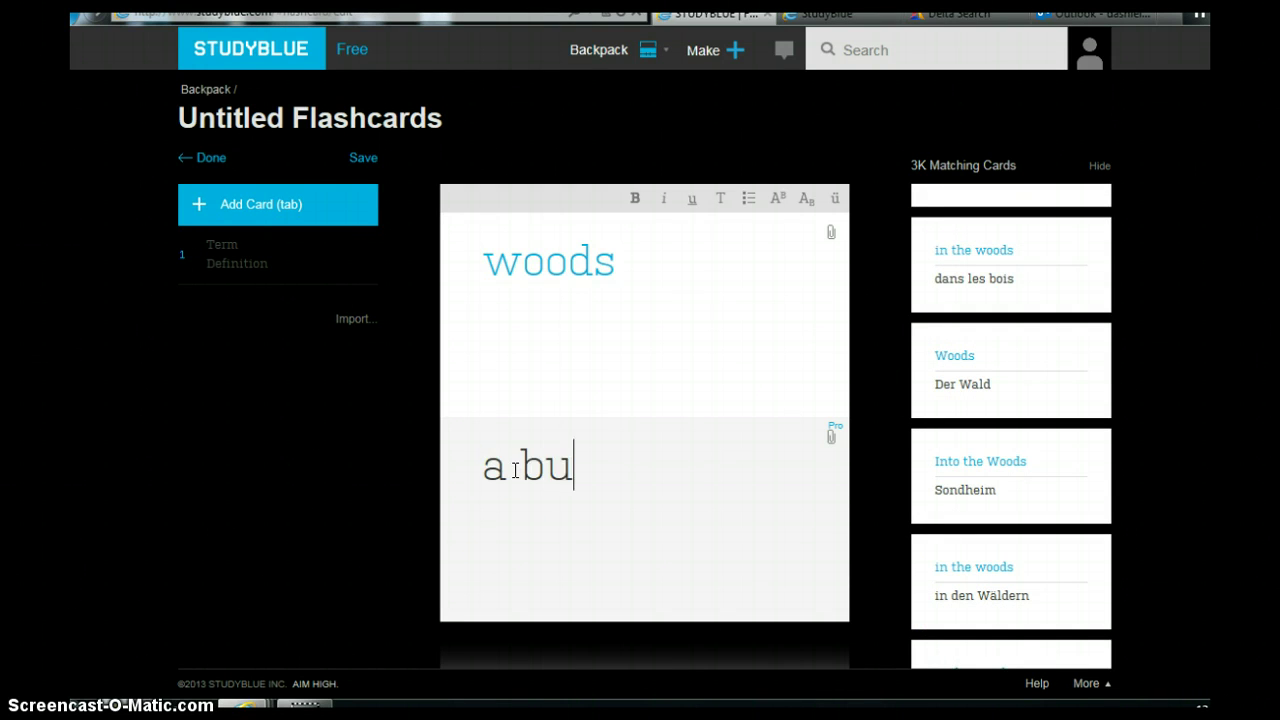
text(nch of trees)
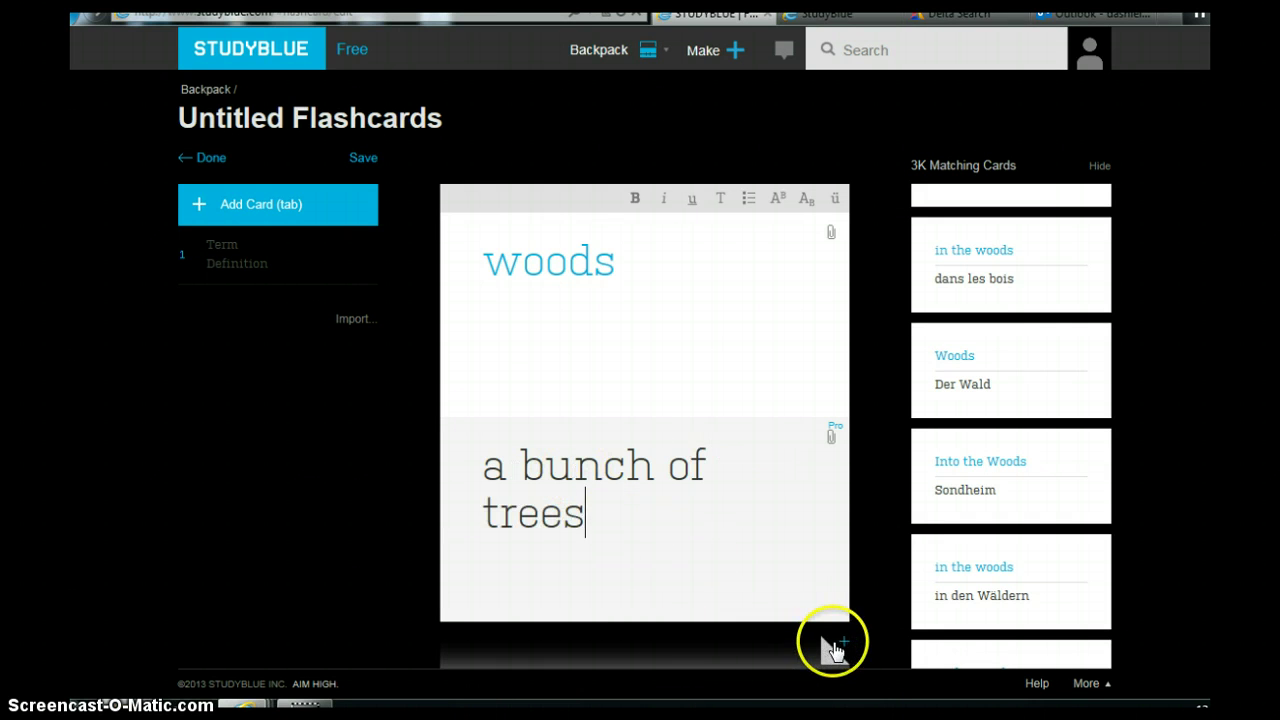
click(837, 644)
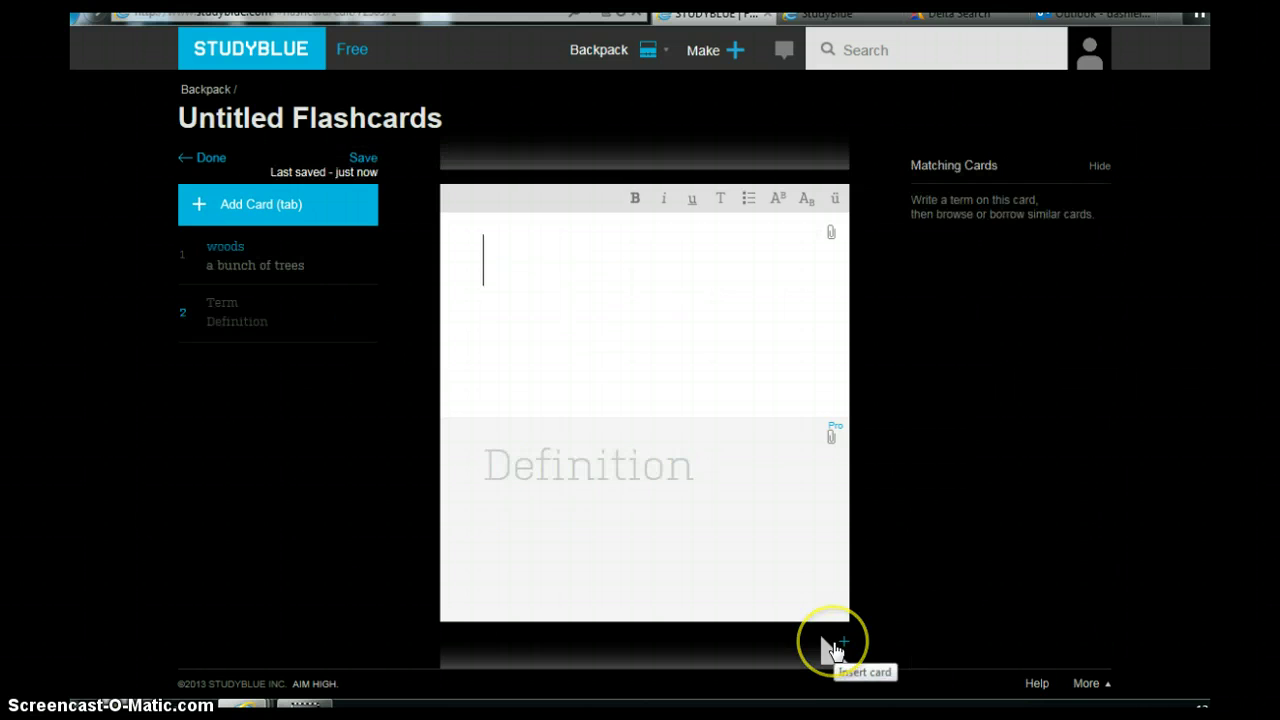
Set card 2 to 'physical activity' with the matching 'any movement of the body' definition, adding card 3.
click(536, 270)
text(physical activity)
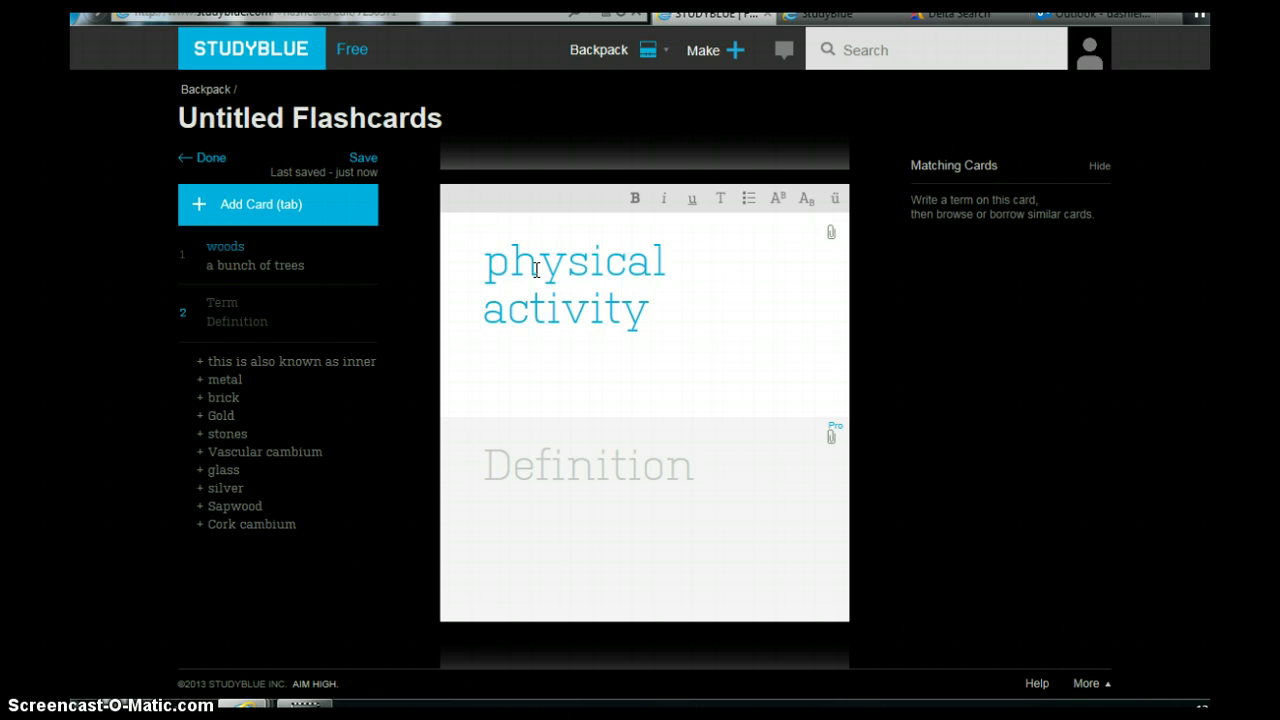
click(634, 480)
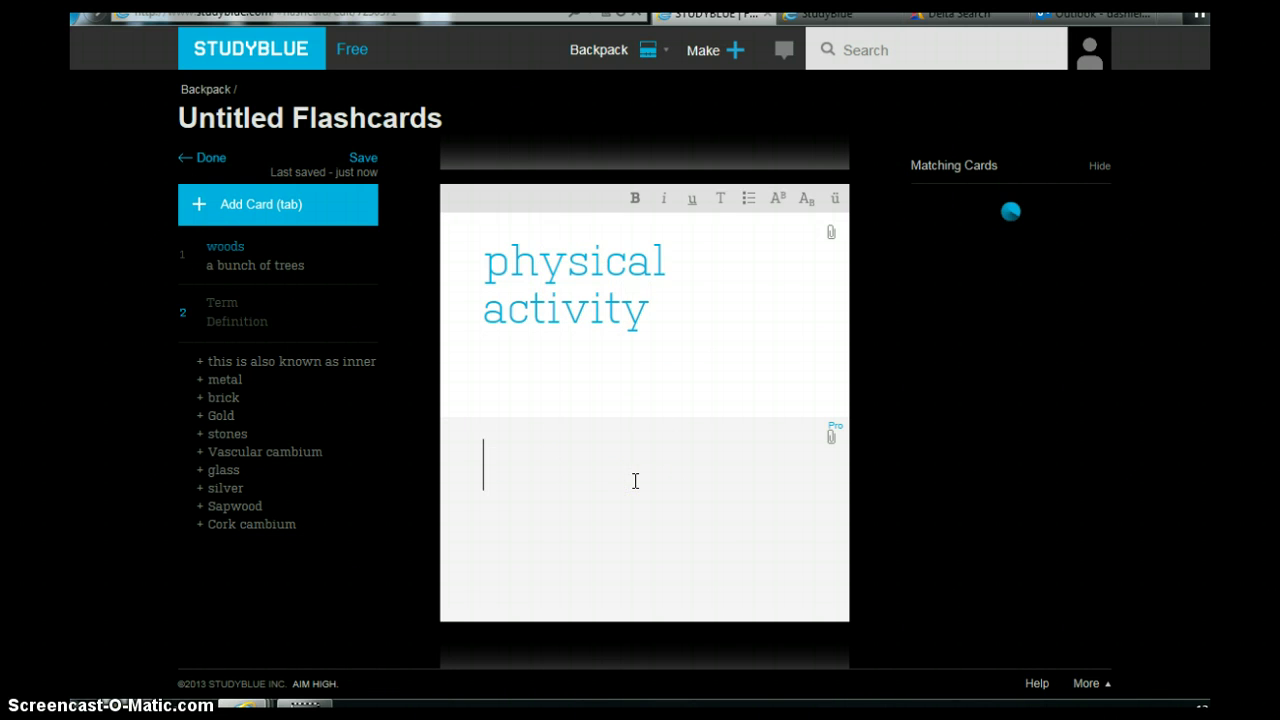
mouse_move(958, 393)
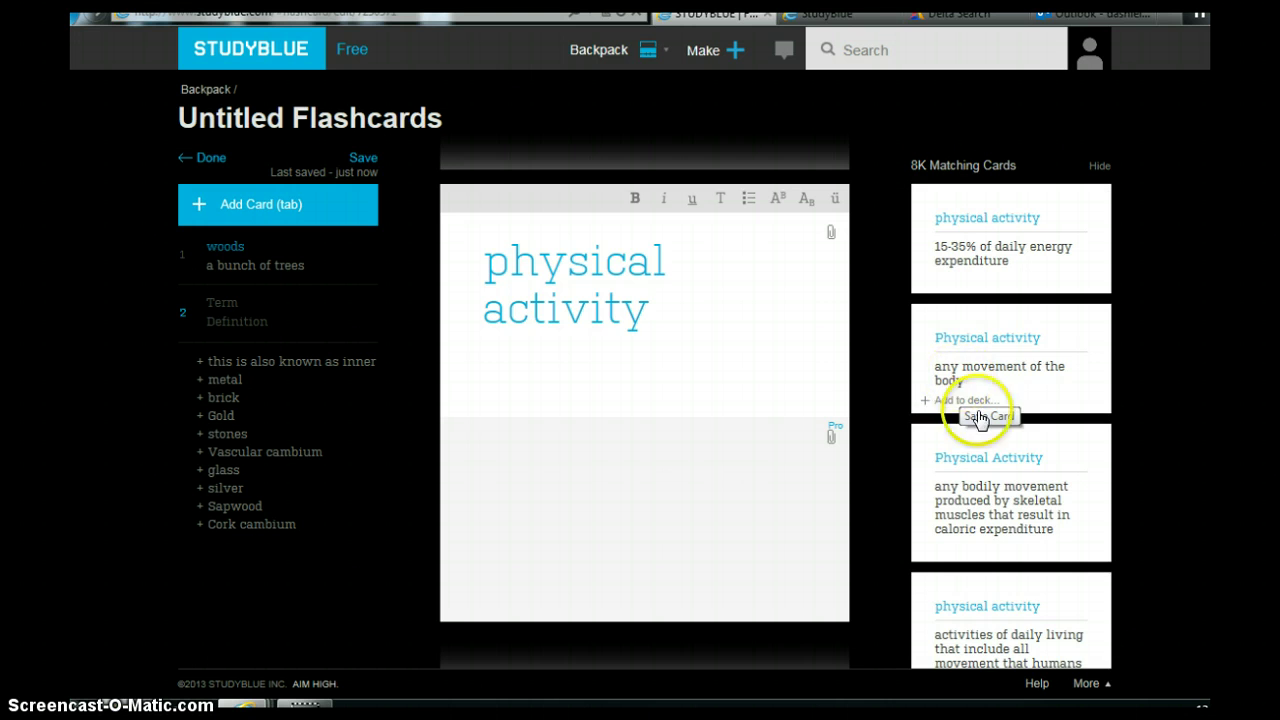
scroll(1000, 595, down, 1)
scroll(967, 577, down, 2)
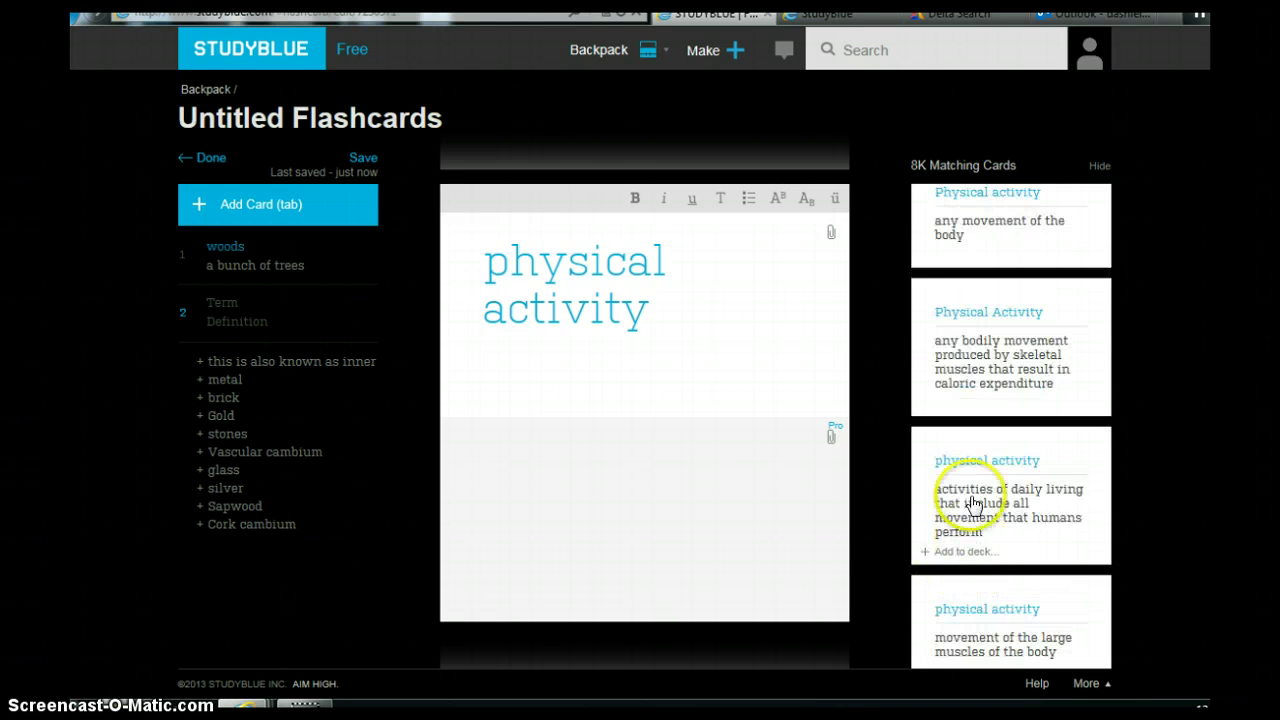
scroll(970, 572, up, 3)
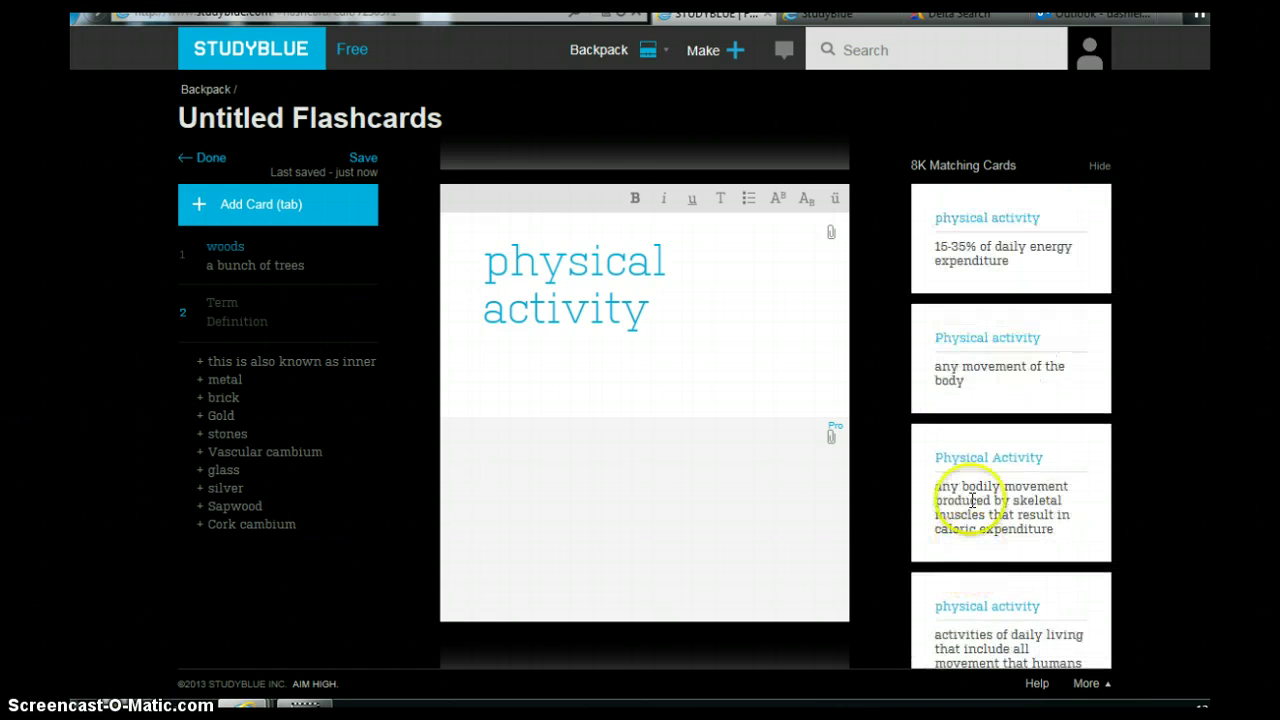
click(965, 368)
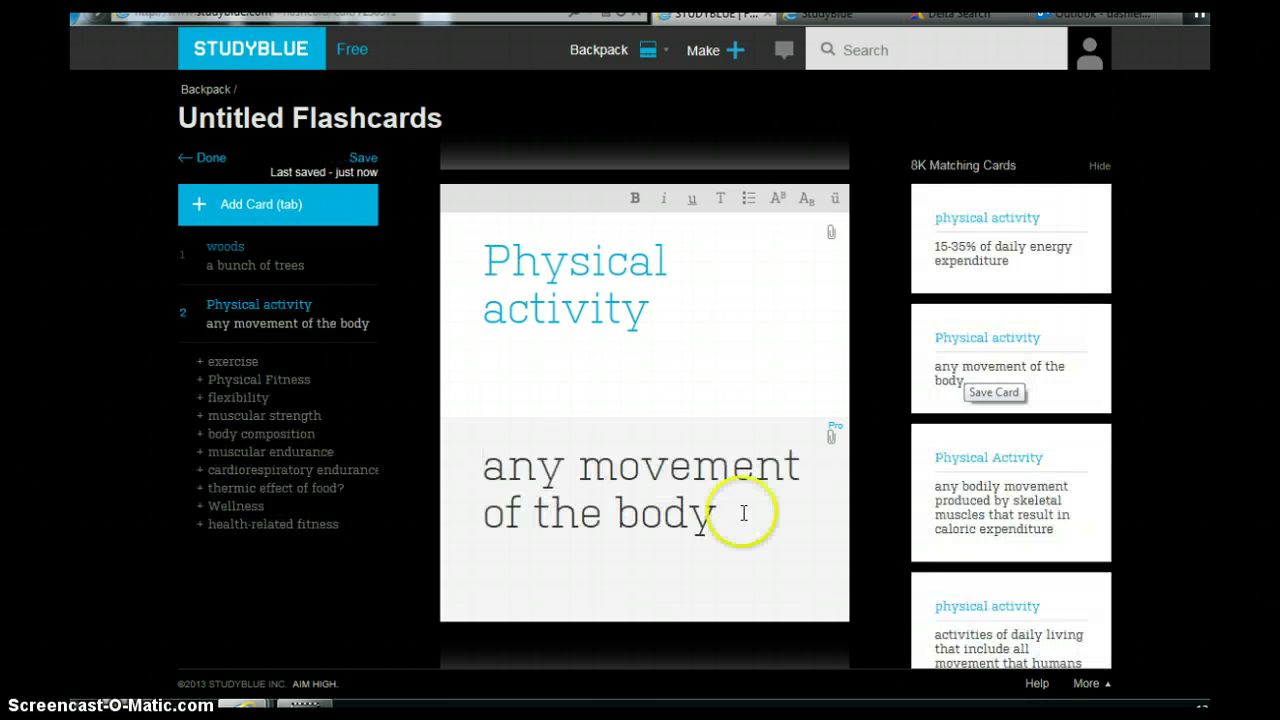
click(833, 648)
Enter 'skill' as card 3's term and apply the matching project-activities capability definition.
click(650, 283)
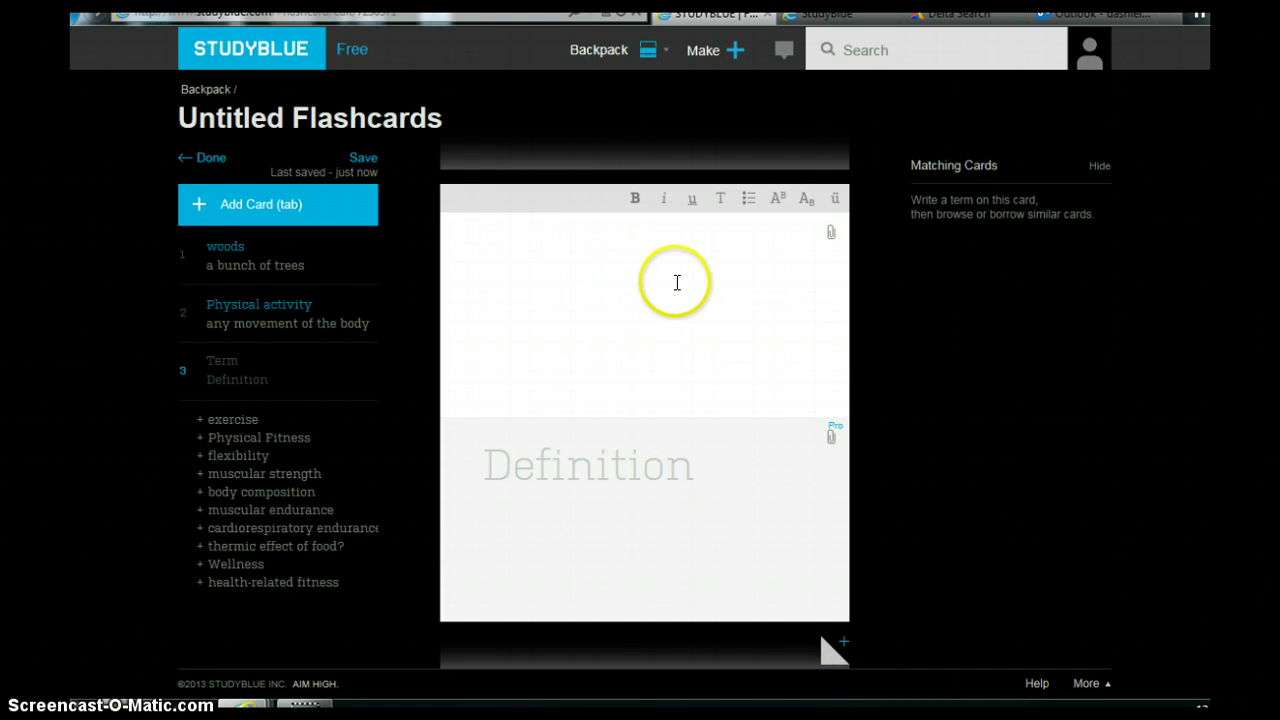
text(skill)
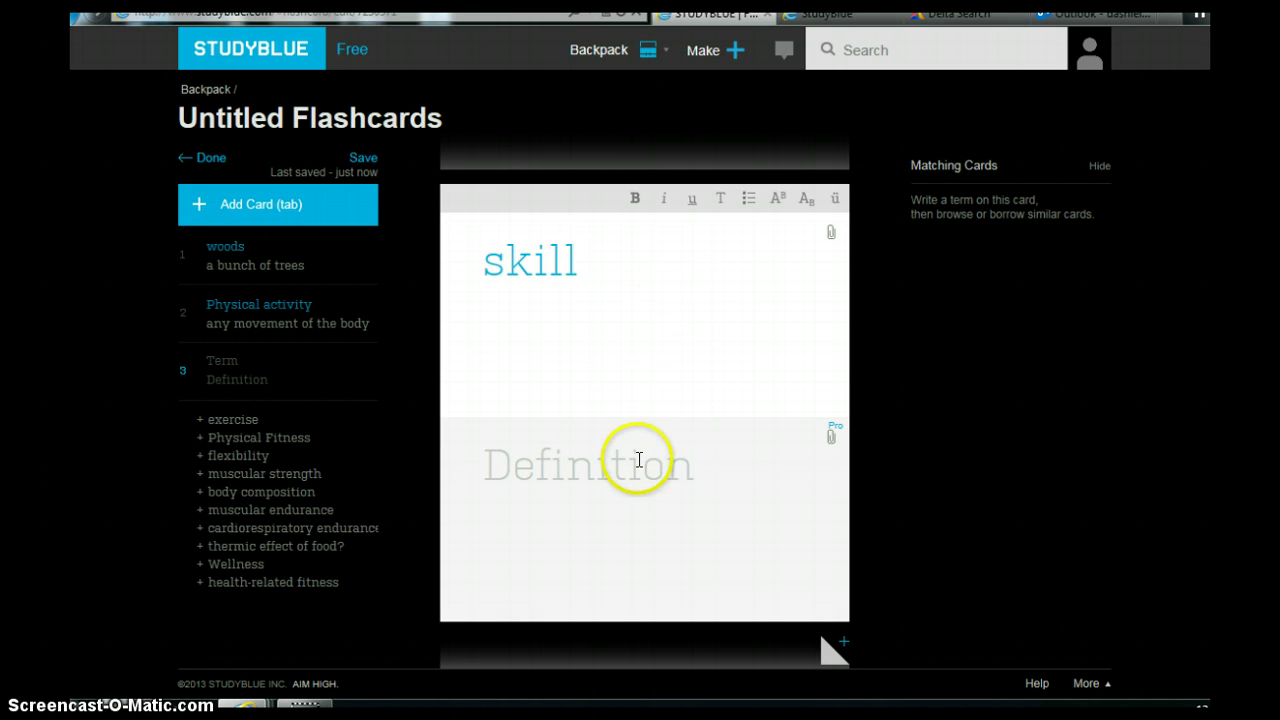
click(638, 460)
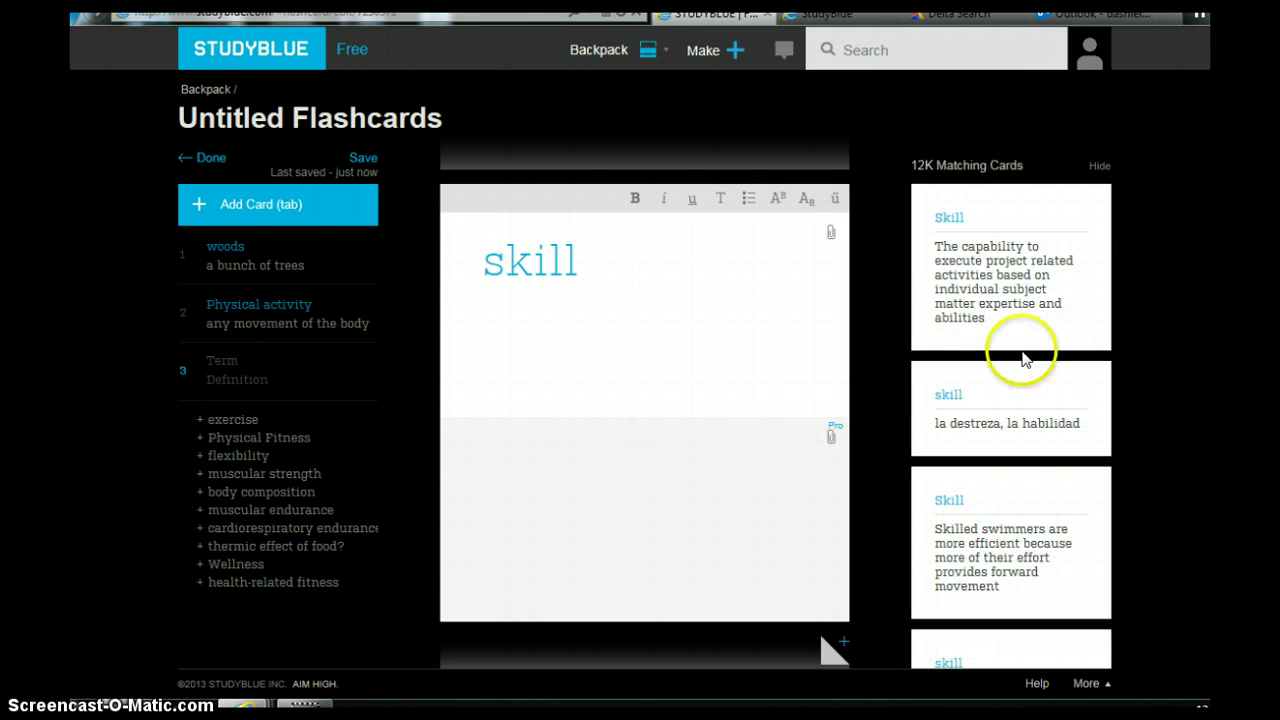
mouse_move(1025, 268)
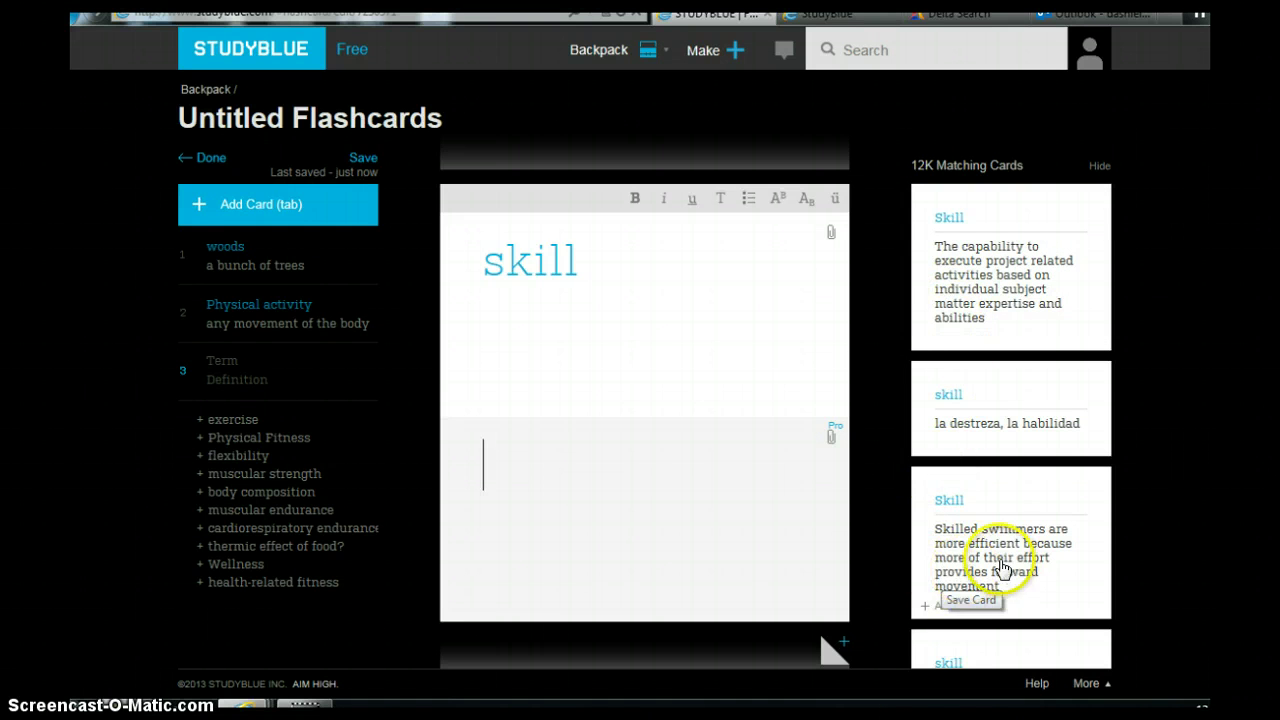
click(532, 468)
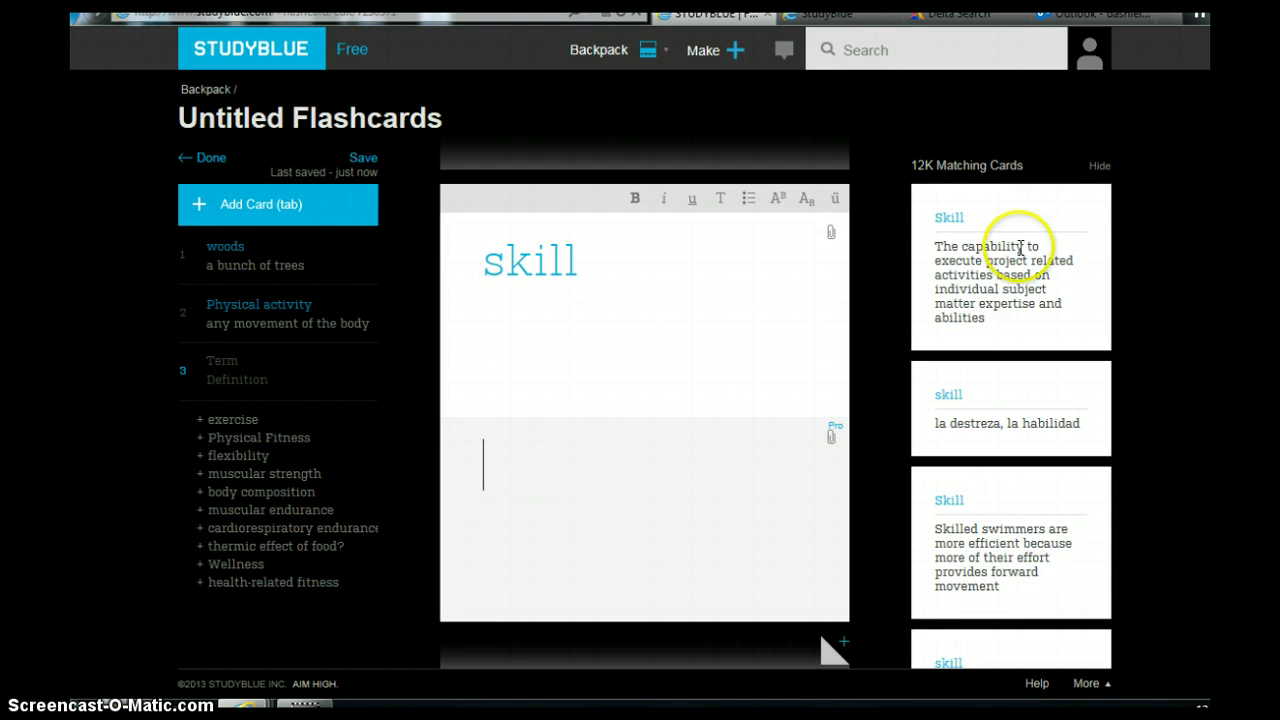
click(993, 275)
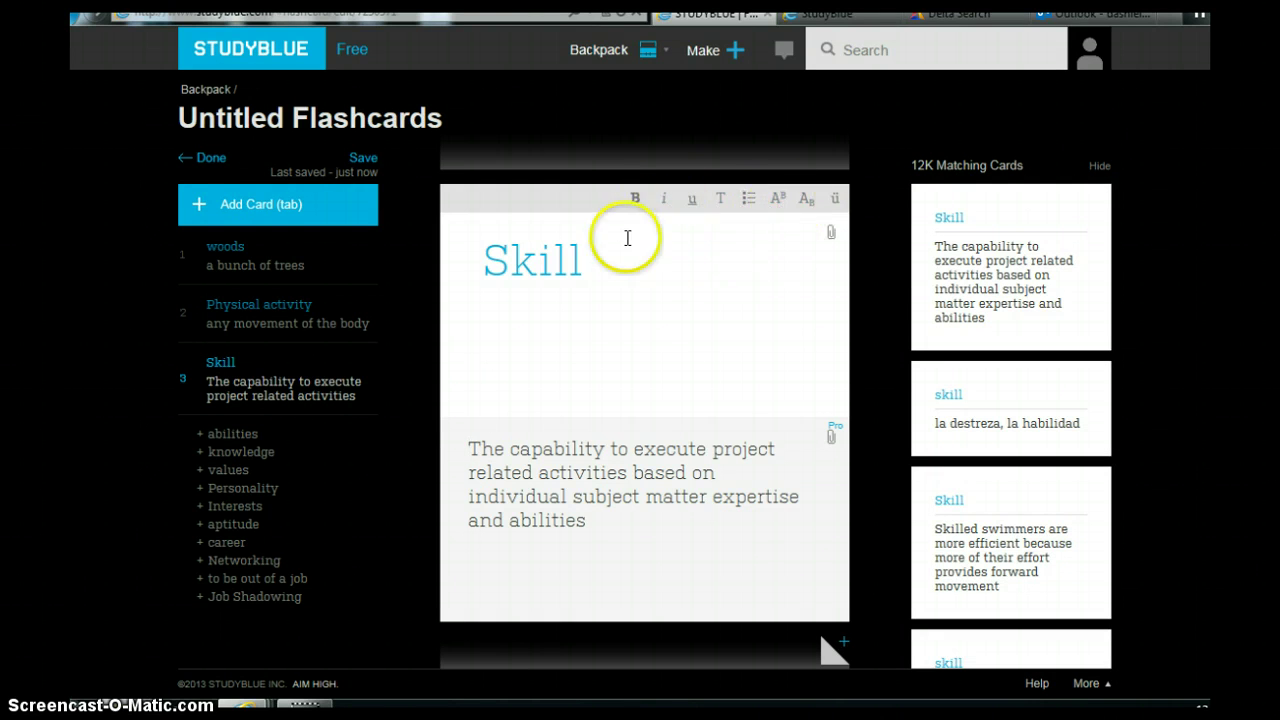
Title the deck 'Practice 3', set its location to Physical activity, and save it.
click(213, 160)
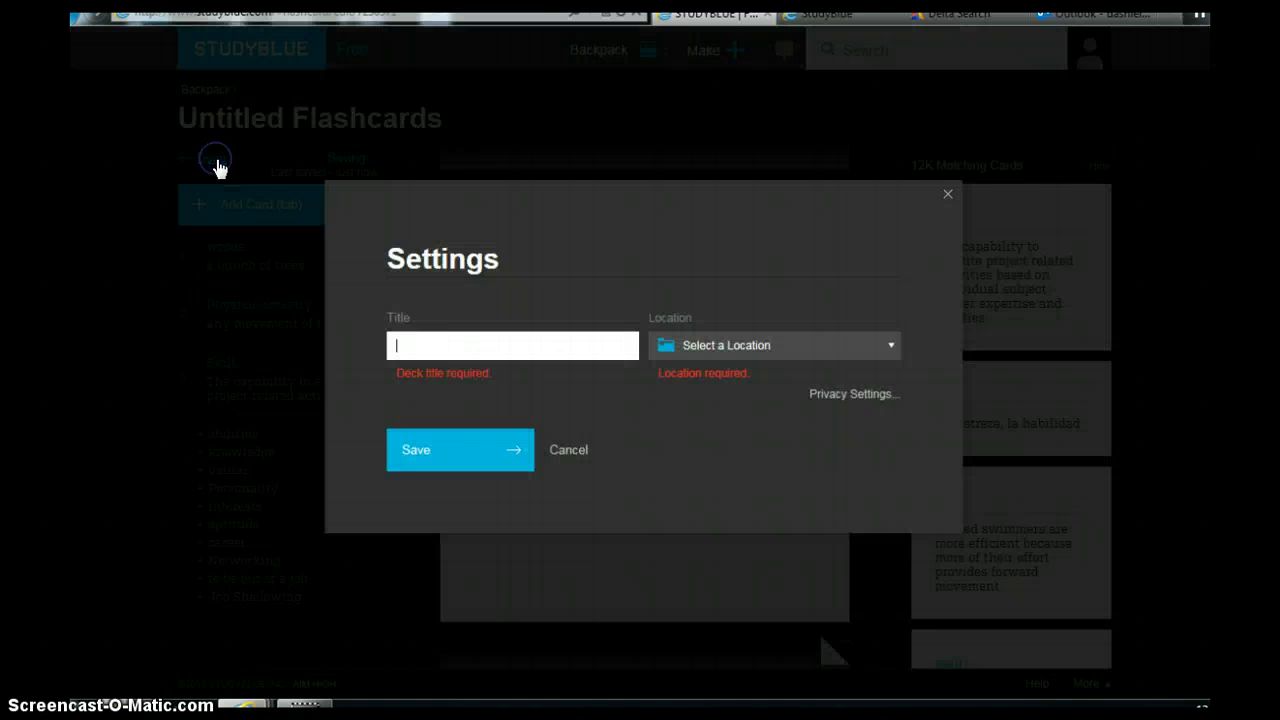
click(428, 341)
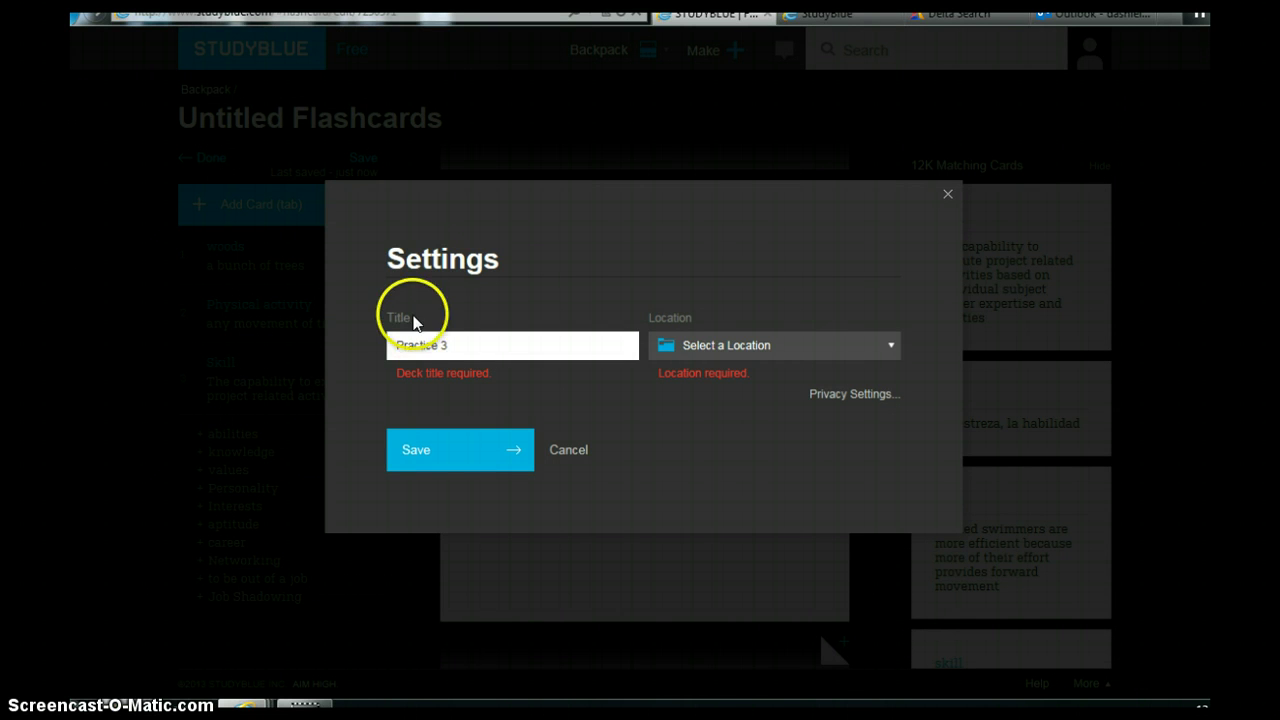
click(889, 346)
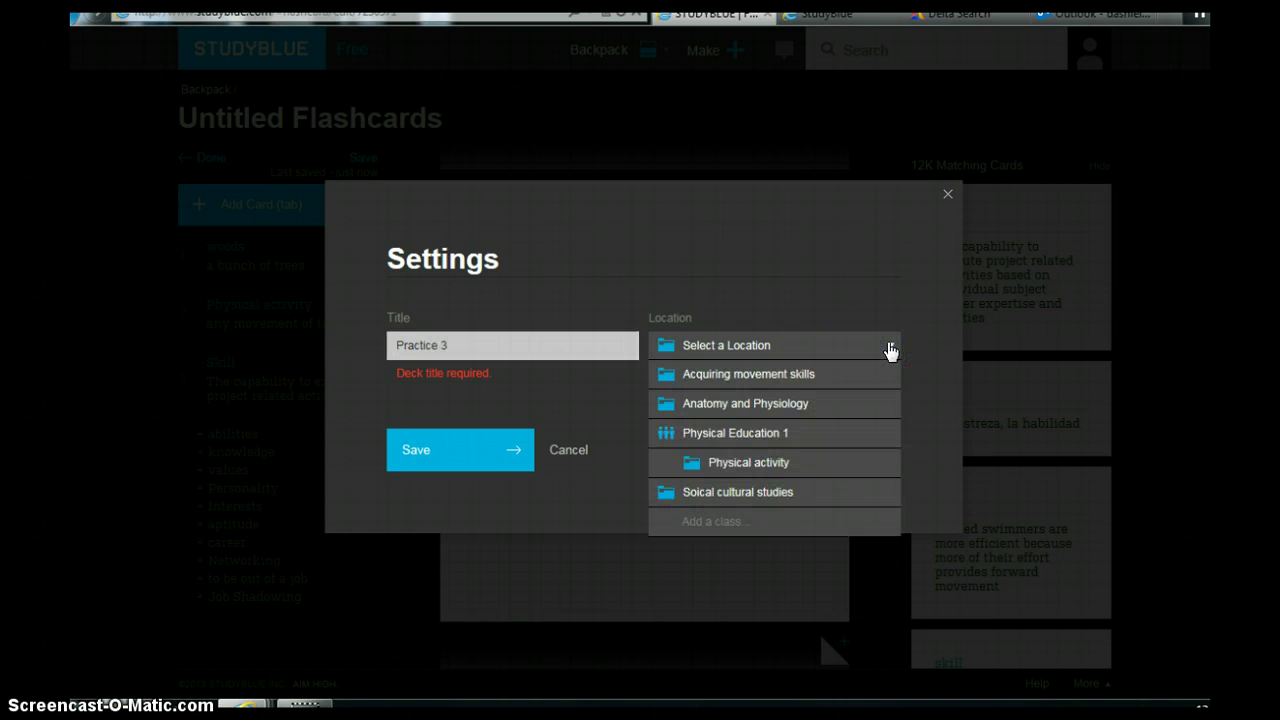
click(758, 464)
click(490, 472)
click(877, 402)
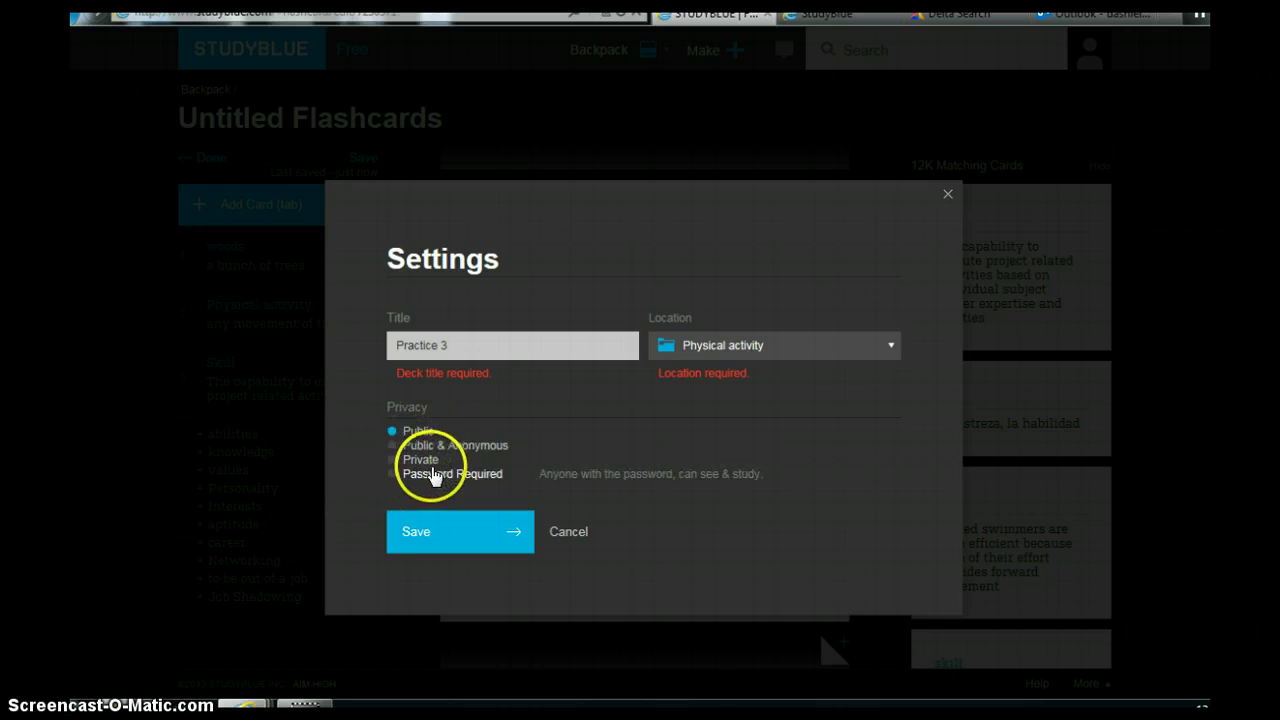
click(452, 536)
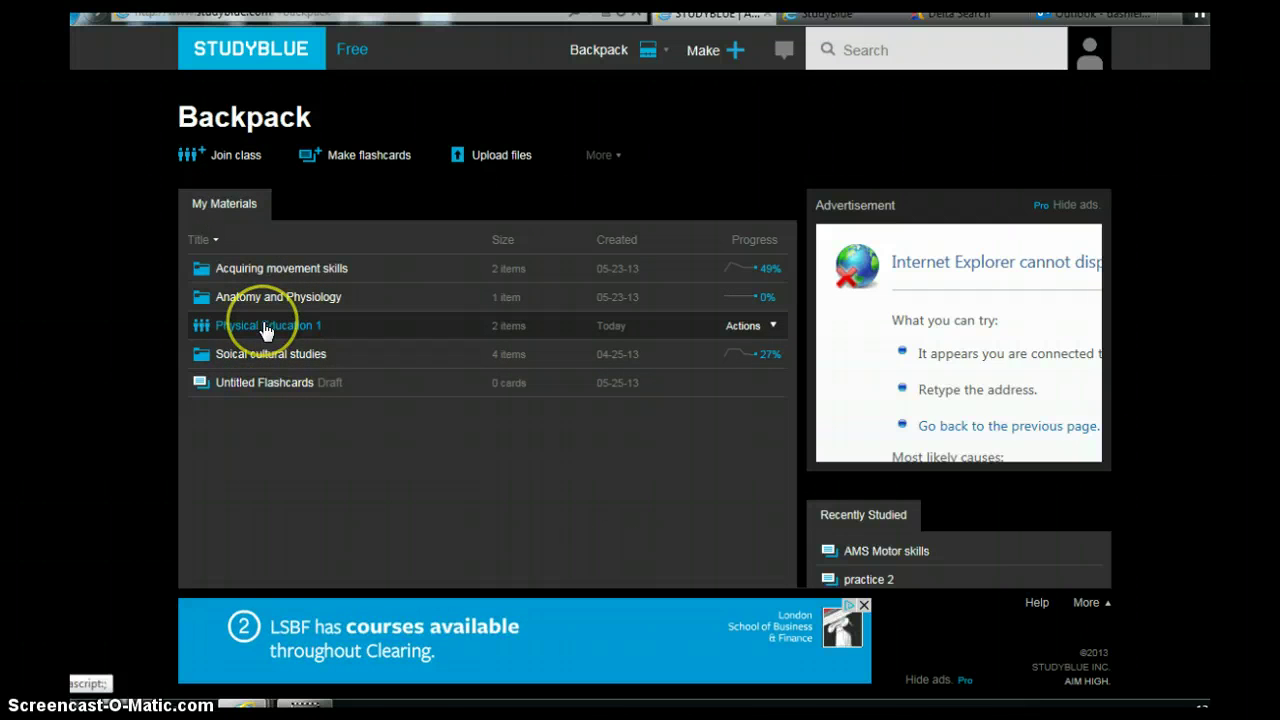
Open Practice 3 via Physical Education 1 and its Physical activity folder.
click(263, 327)
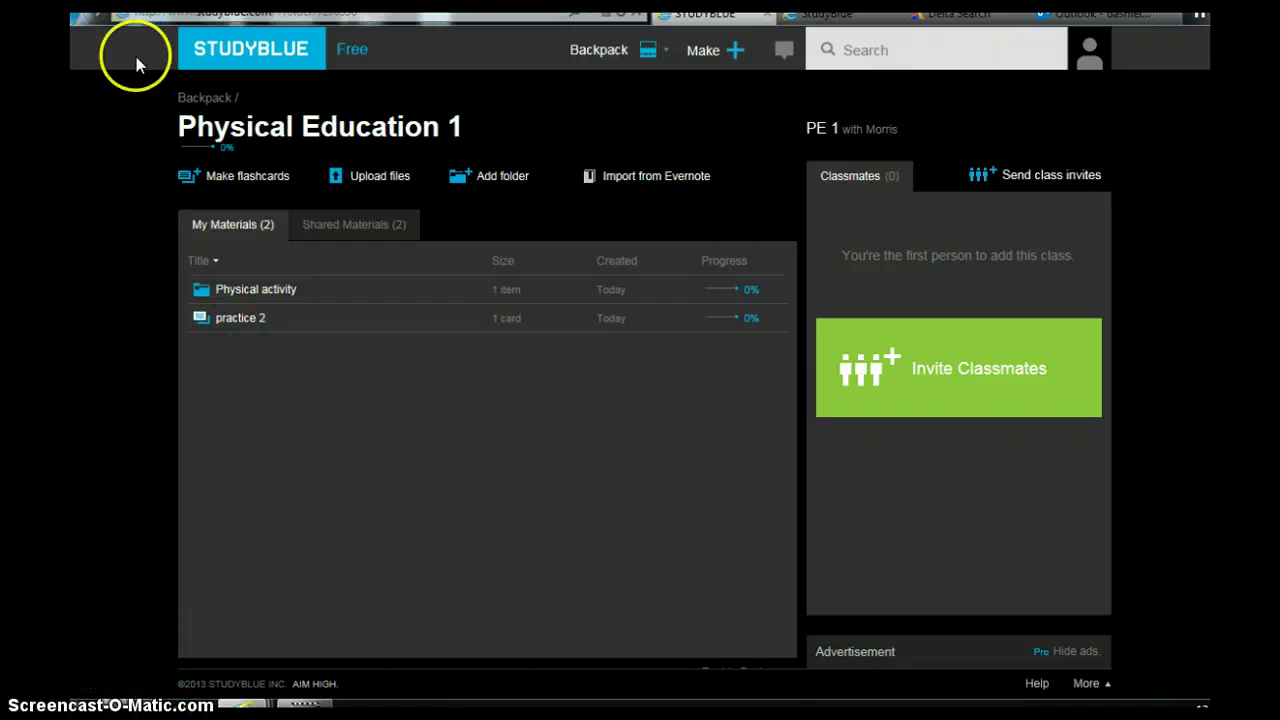
click(265, 291)
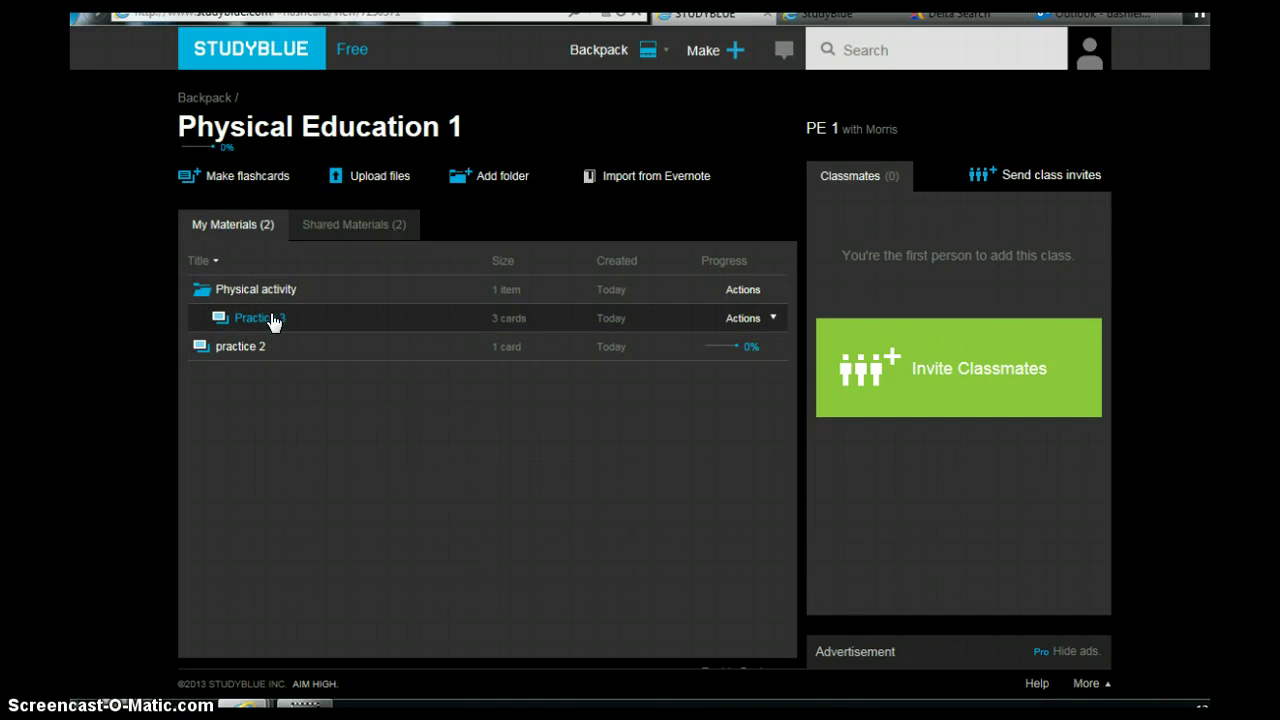
click(273, 320)
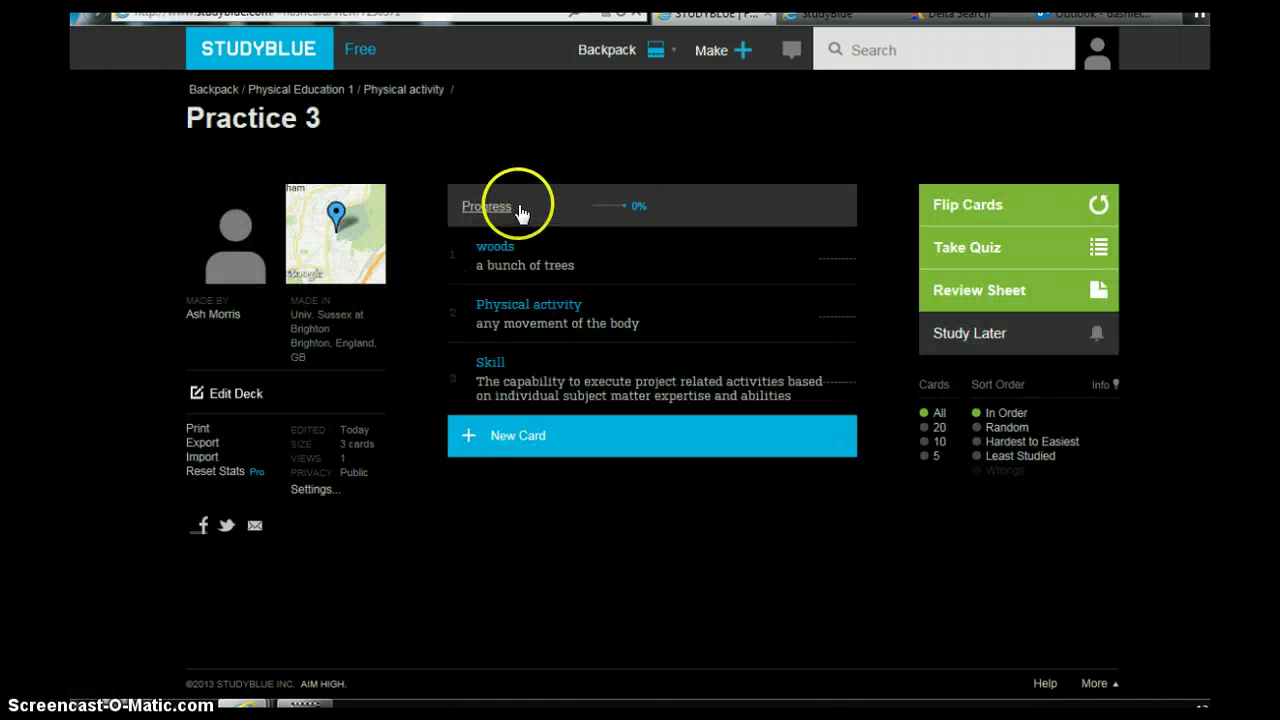
Study Practice 3 as flashcards, marking woods and Skill right and Physical activity wrong.
click(955, 206)
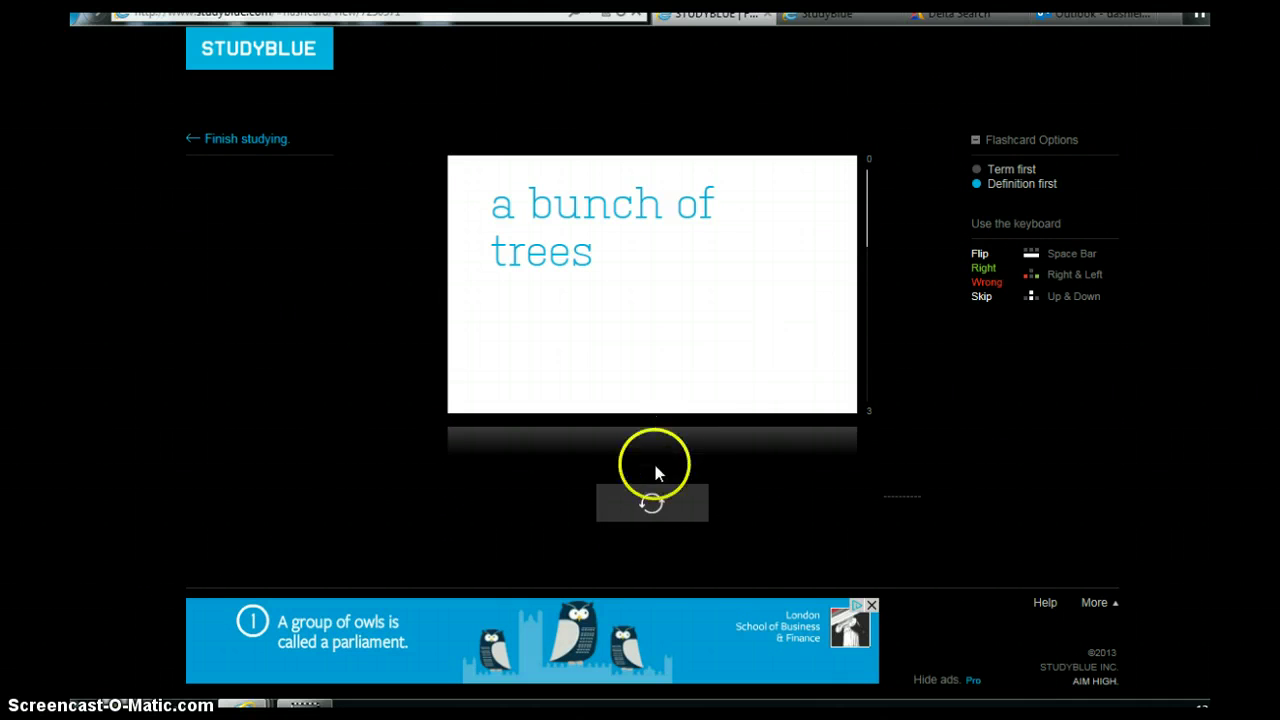
click(654, 505)
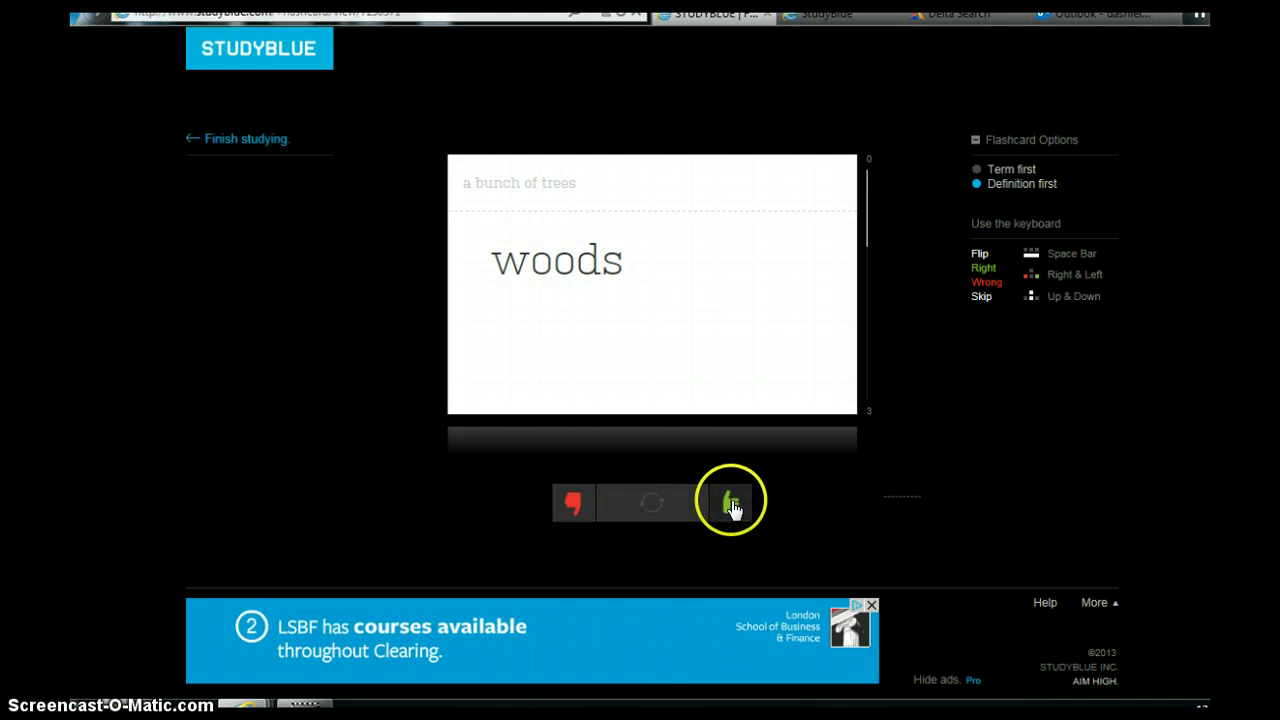
click(732, 505)
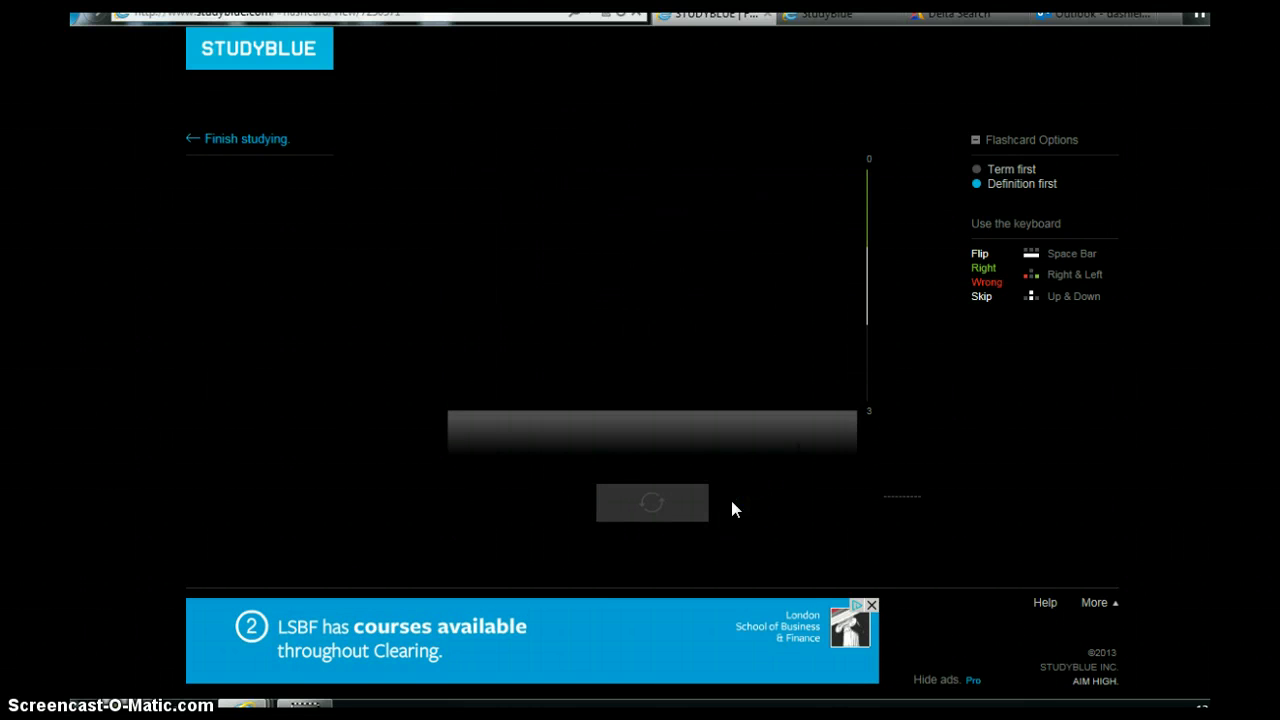
click(662, 505)
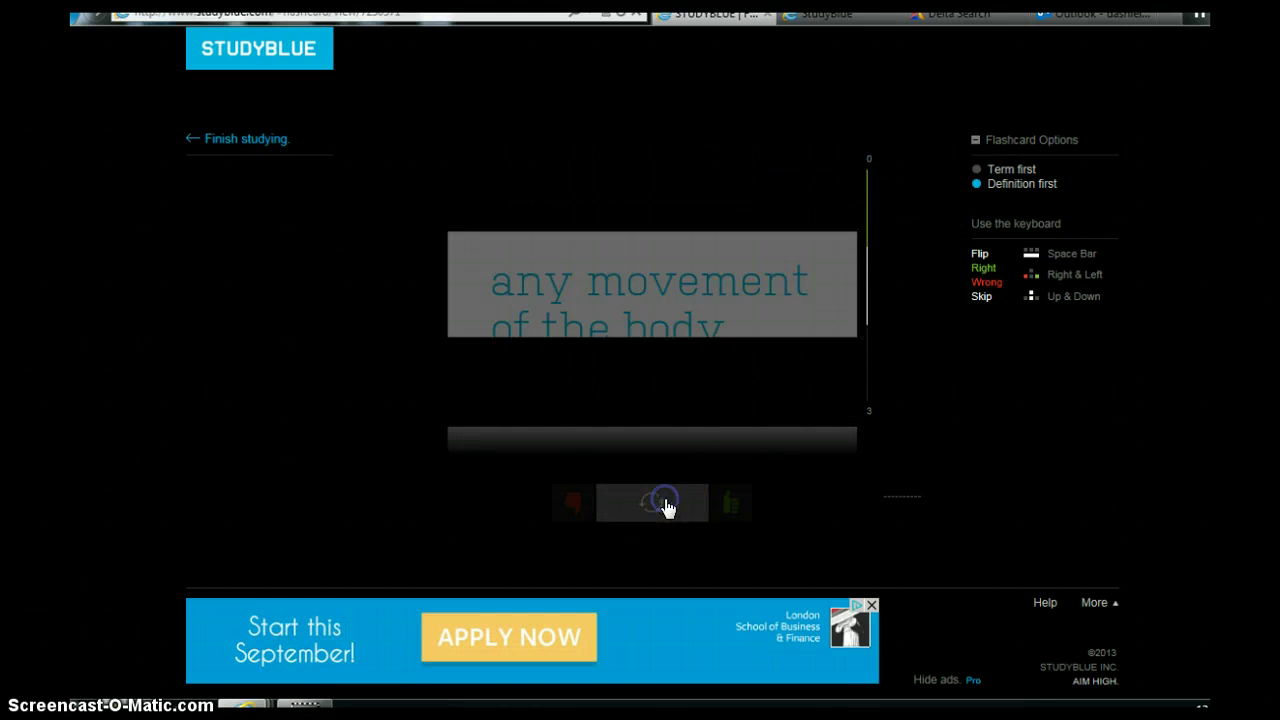
click(572, 505)
click(651, 507)
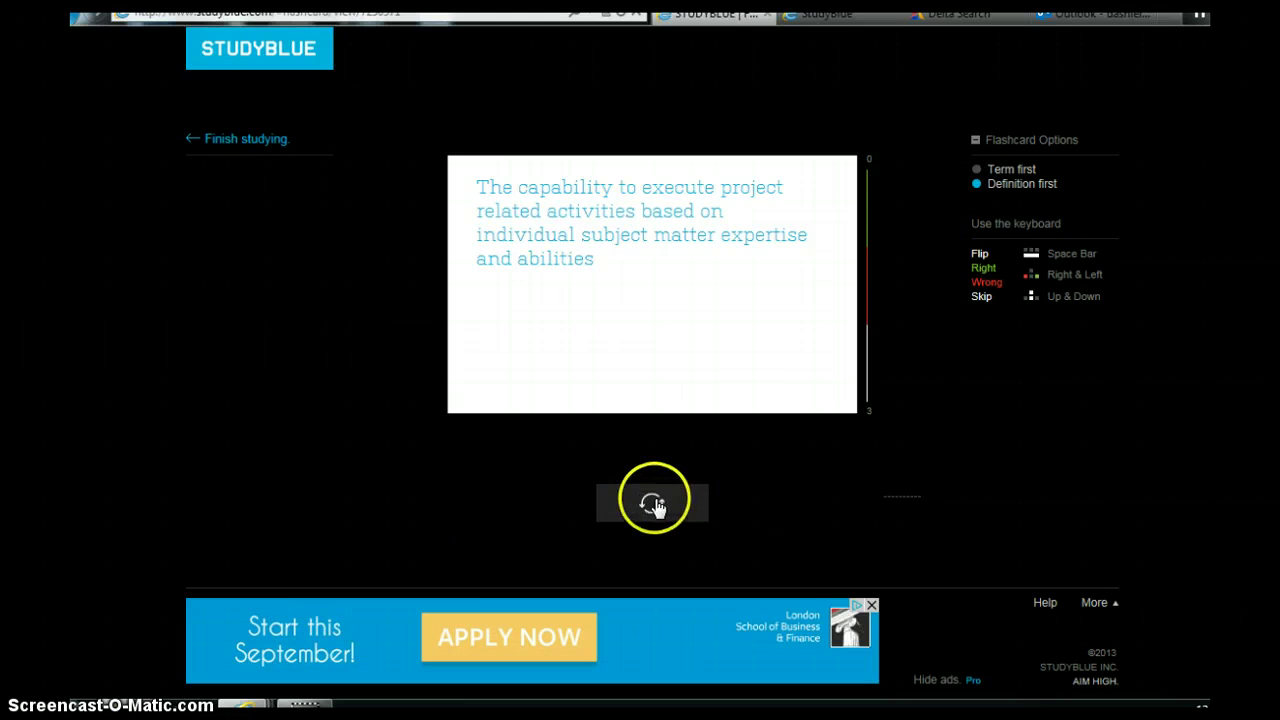
click(727, 504)
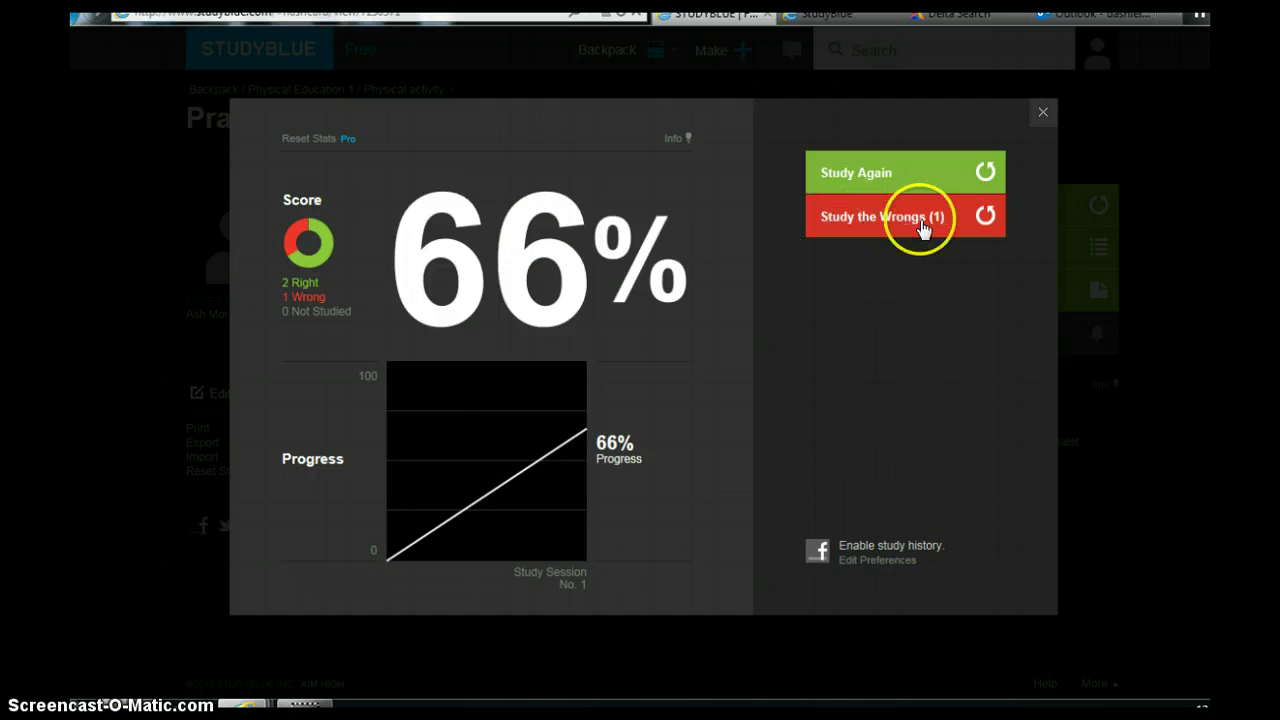
click(1040, 115)
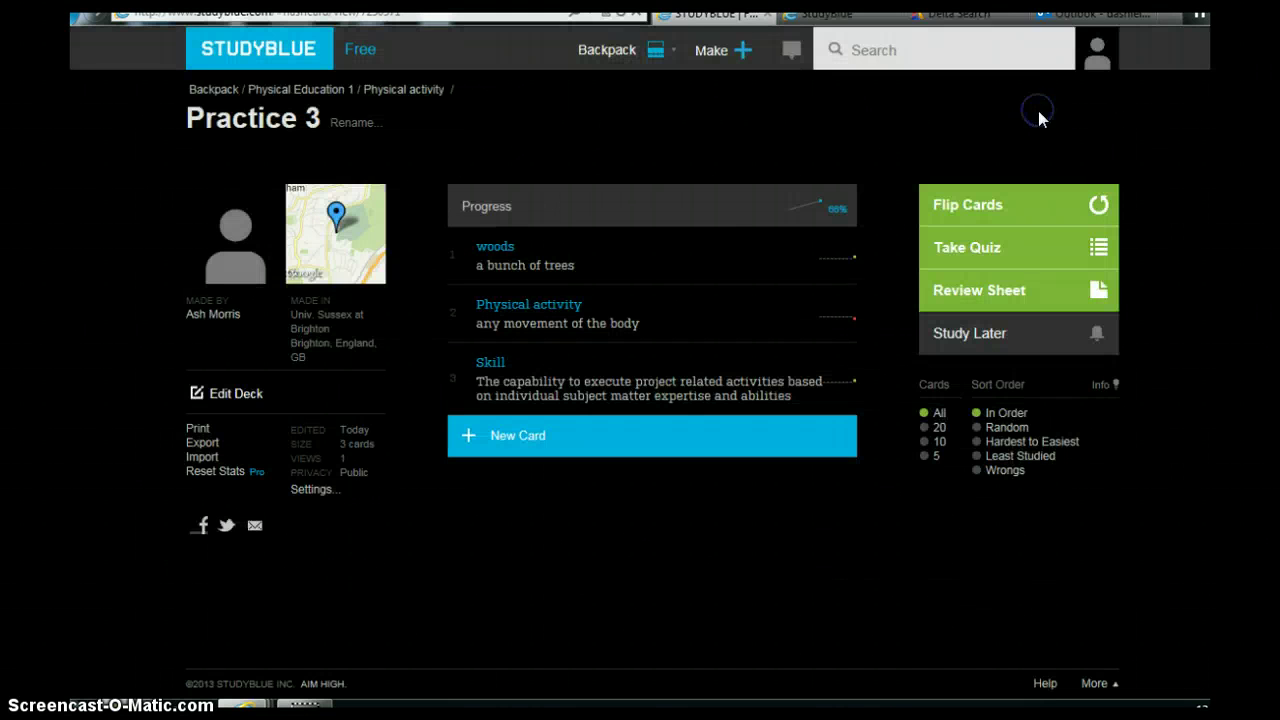
Return to the Backpack and open Physical Education 1, then its Acquiring movement skills folder.
click(218, 89)
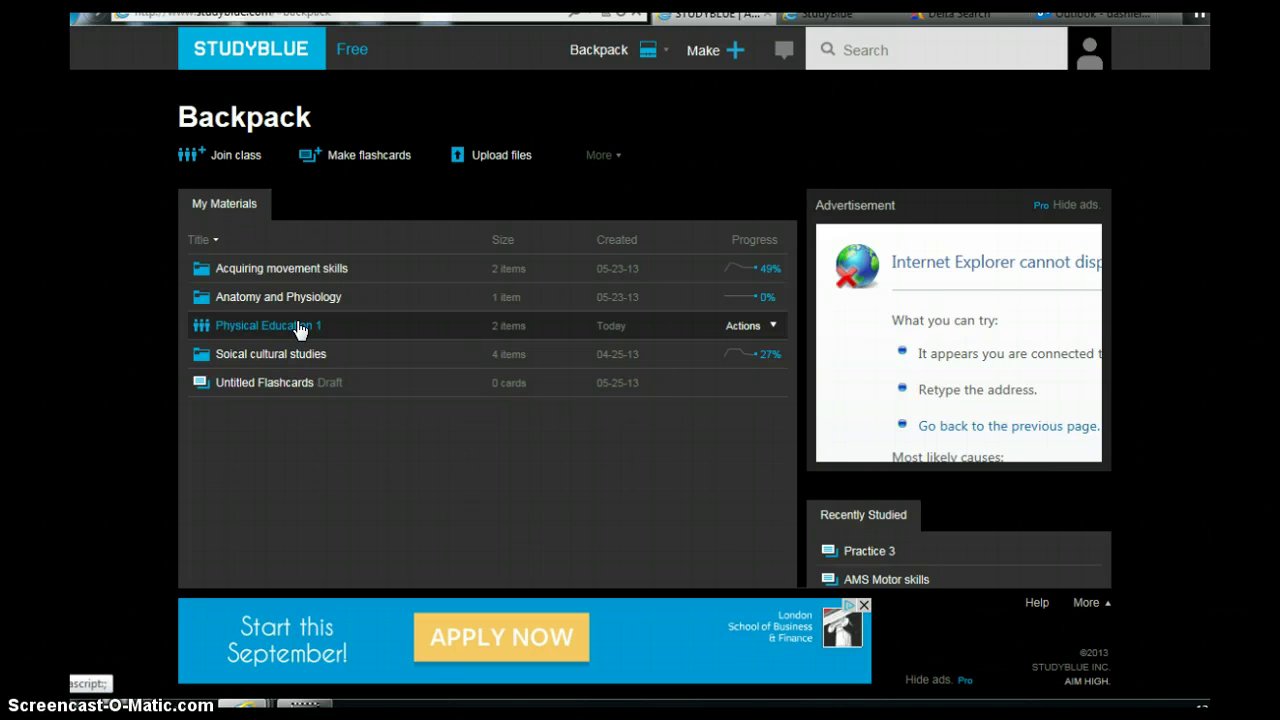
click(299, 329)
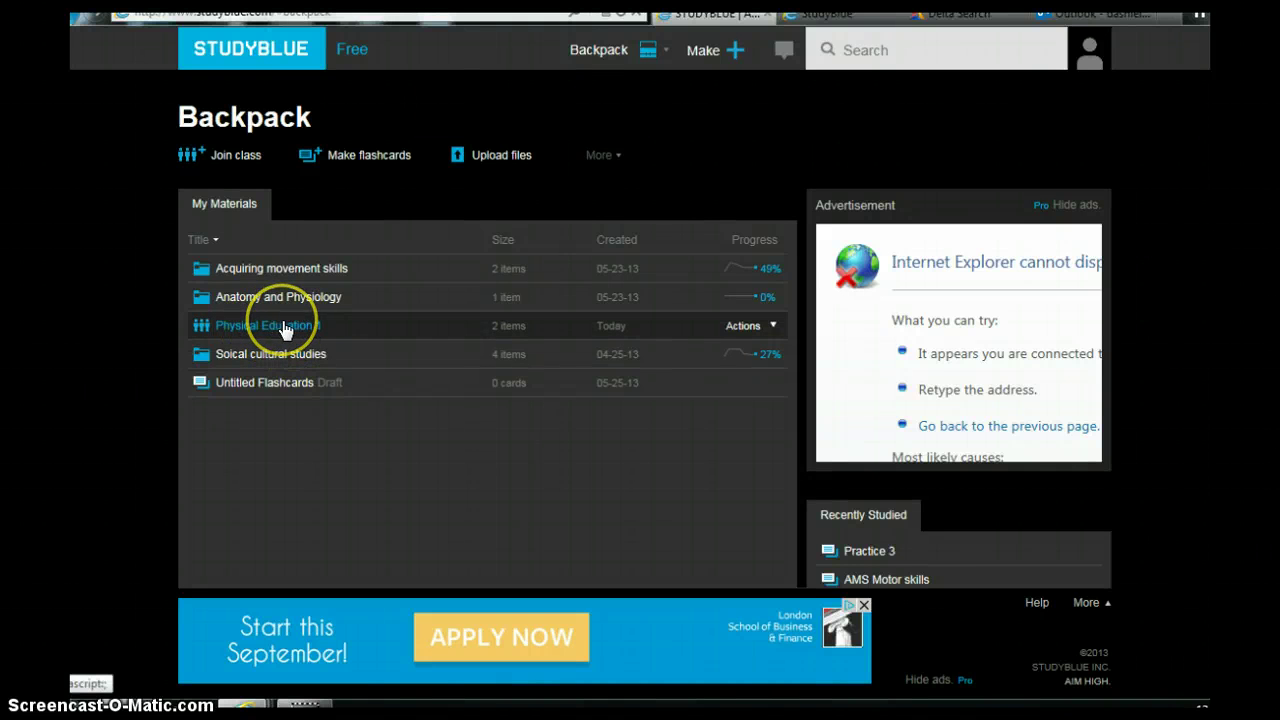
click(285, 322)
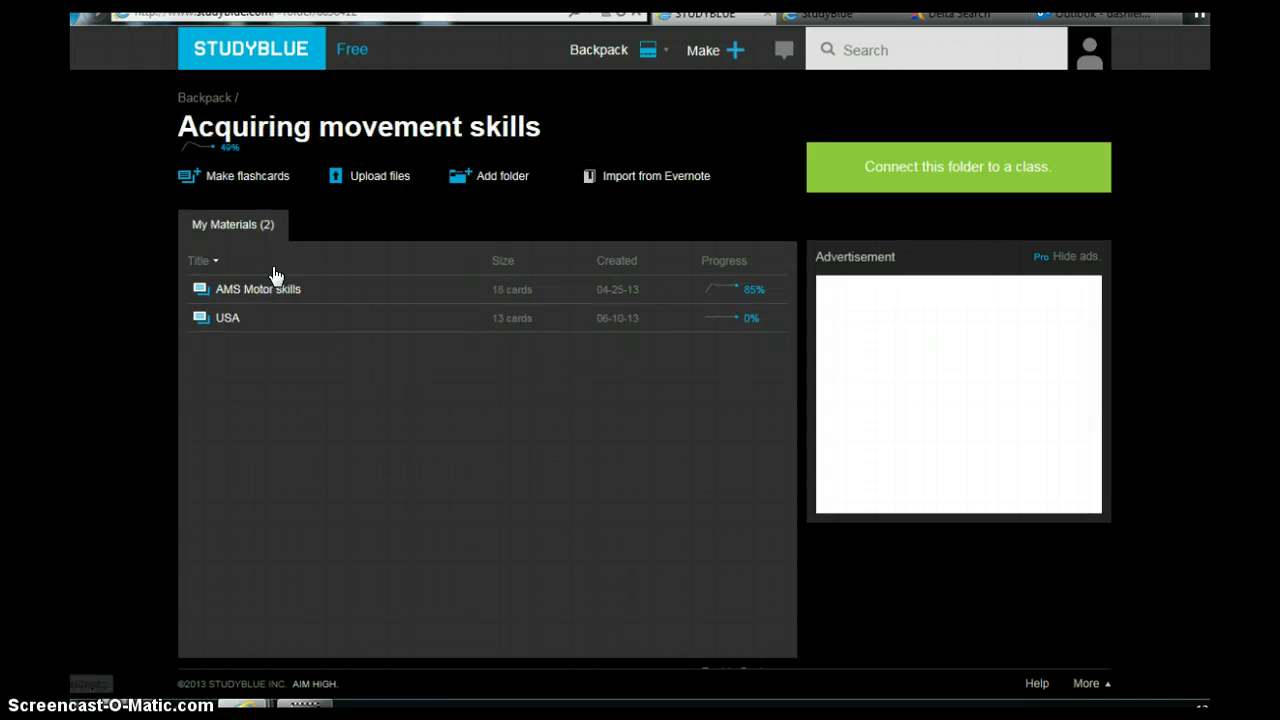
In AMS Motor skills' settings, set Location to Physical Education 1 and save.
click(252, 290)
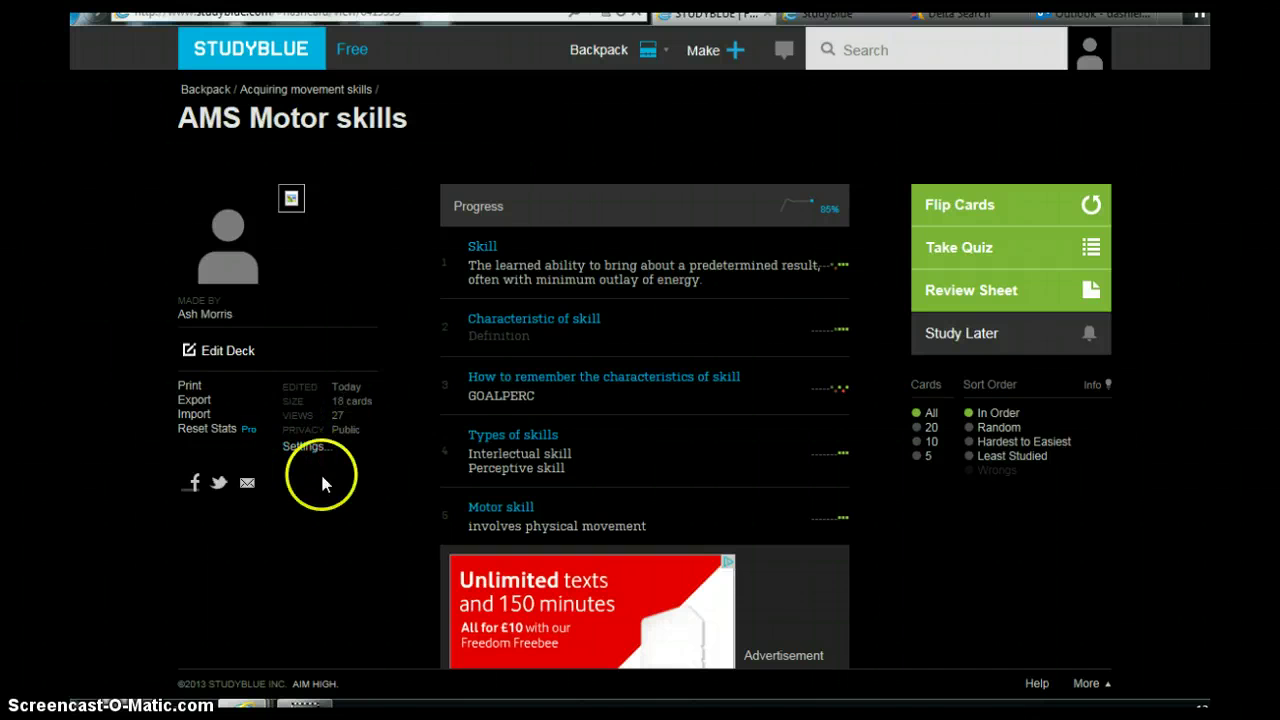
click(300, 450)
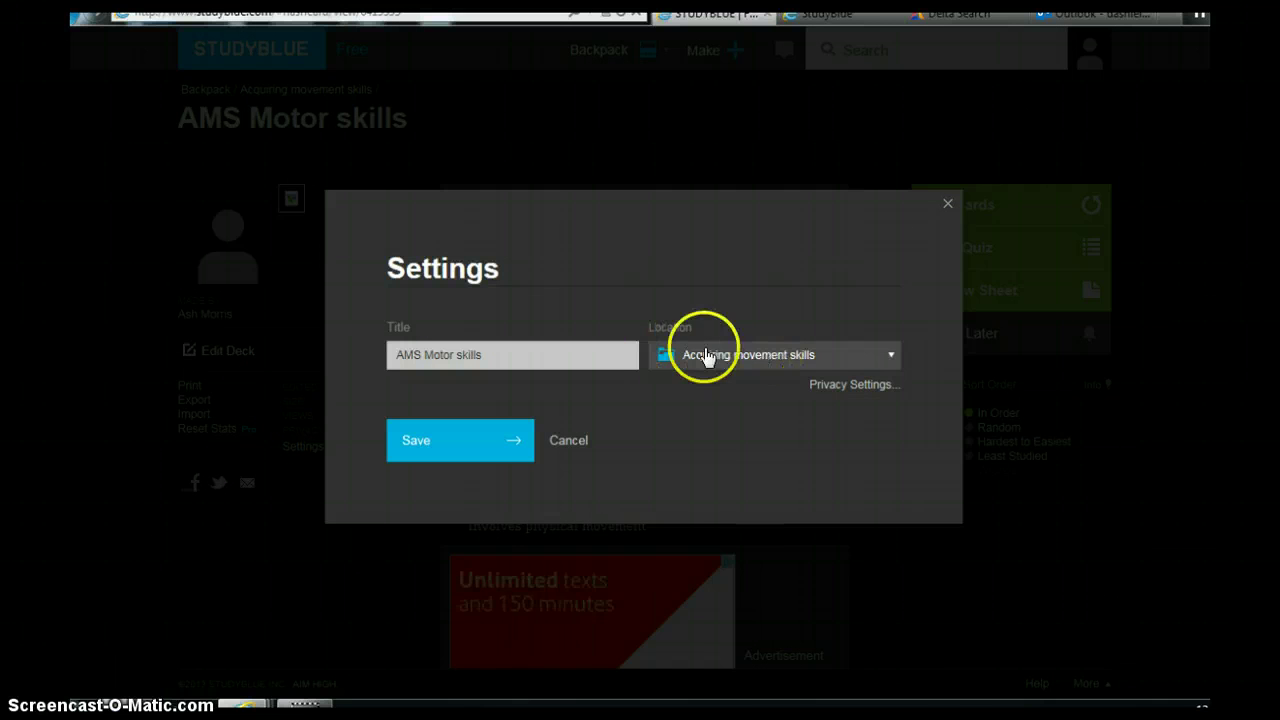
click(889, 356)
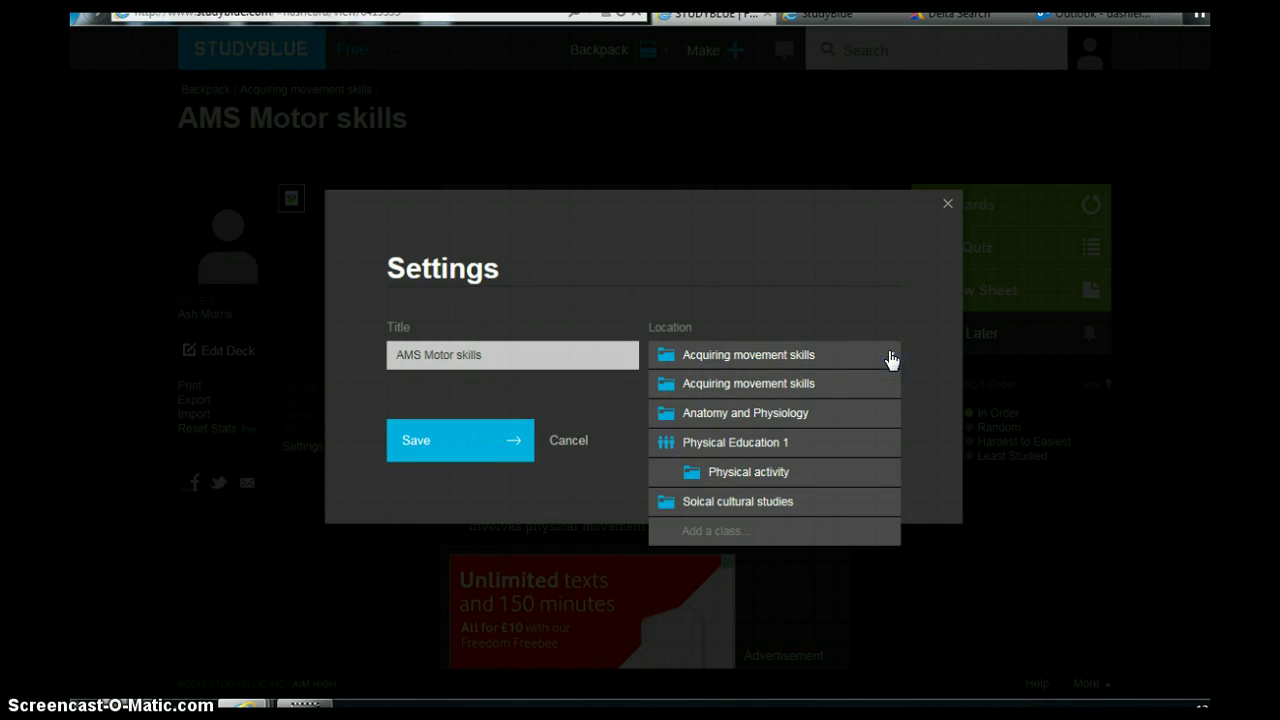
drag(889, 358, 722, 448)
click(856, 384)
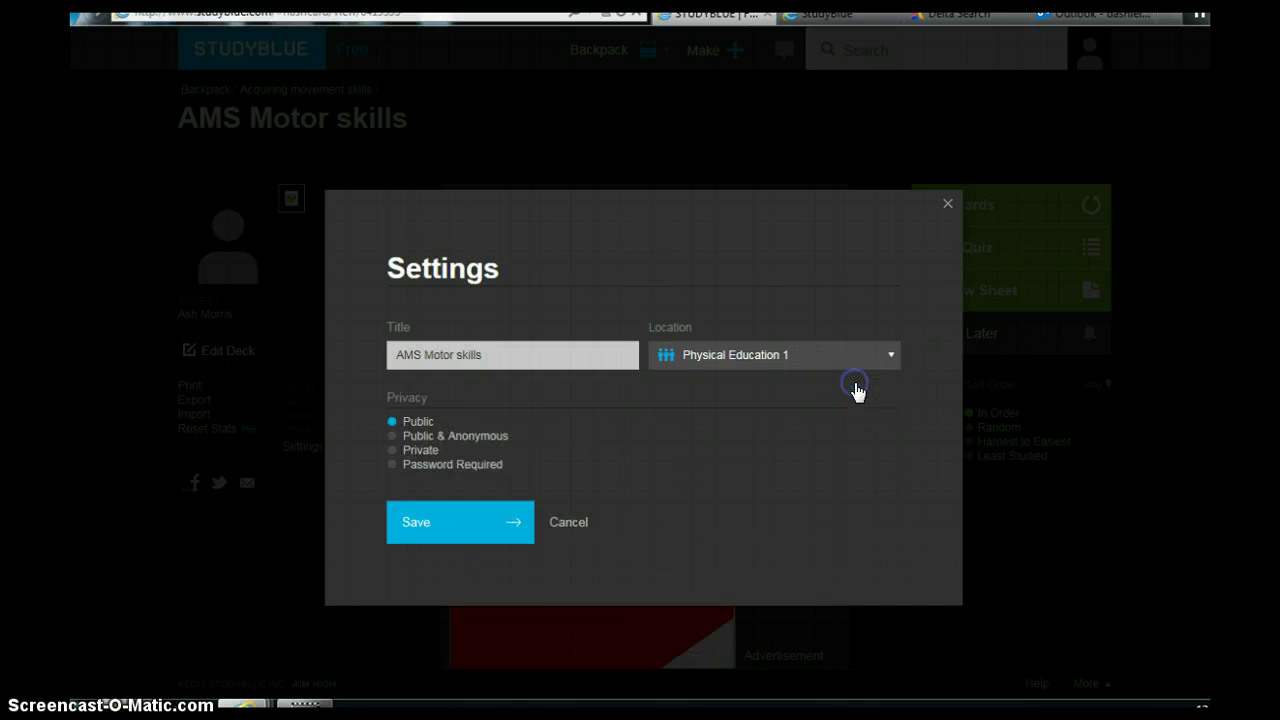
click(435, 527)
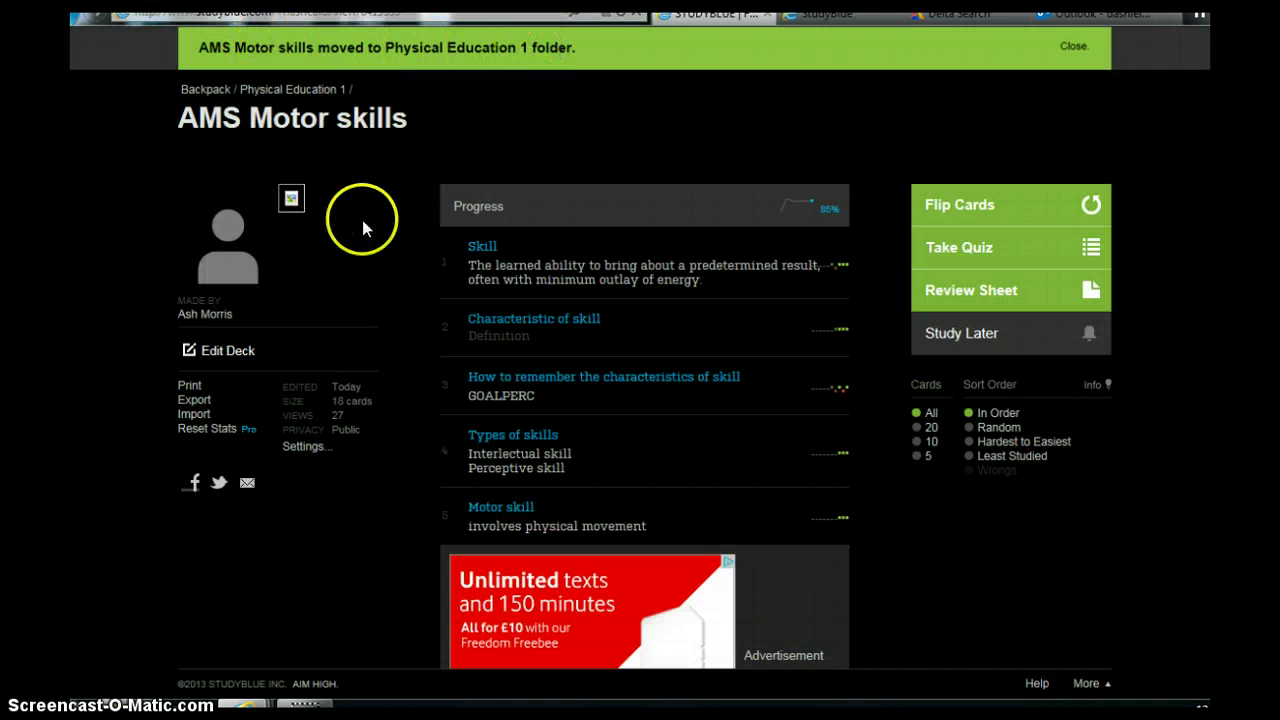
Go from the Backpack to the Physical Education 1 class page.
click(206, 93)
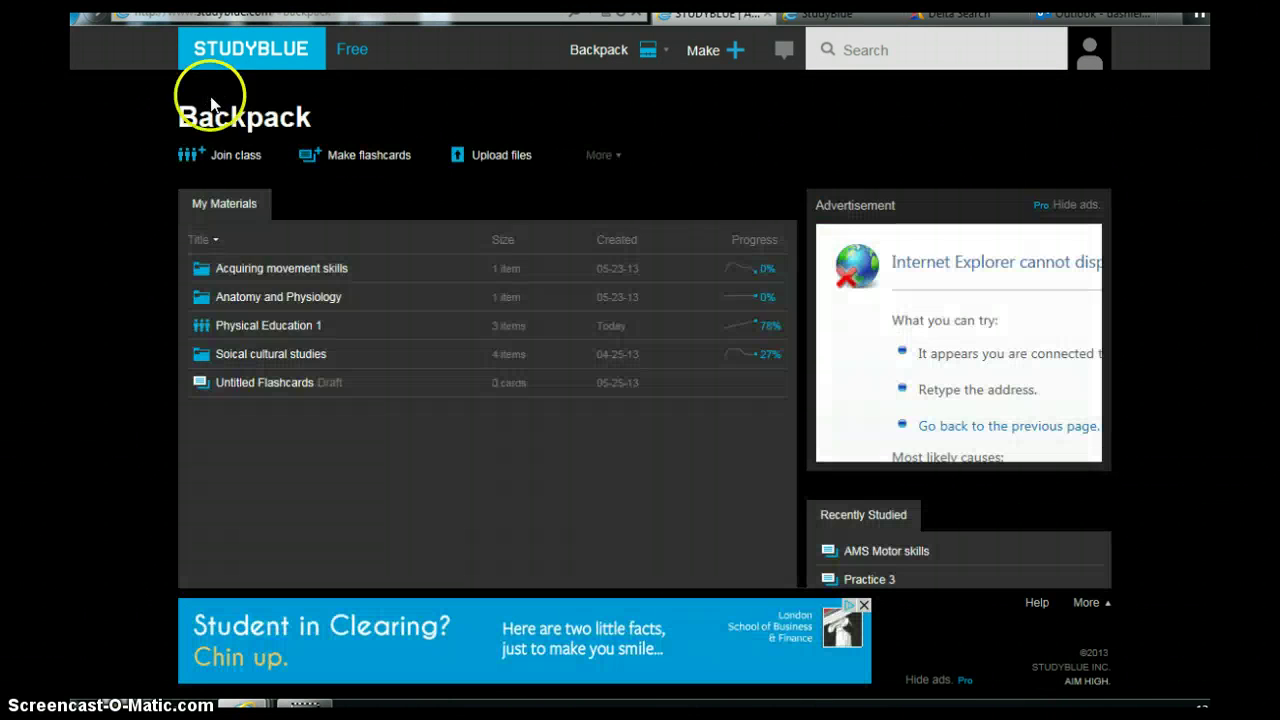
click(238, 328)
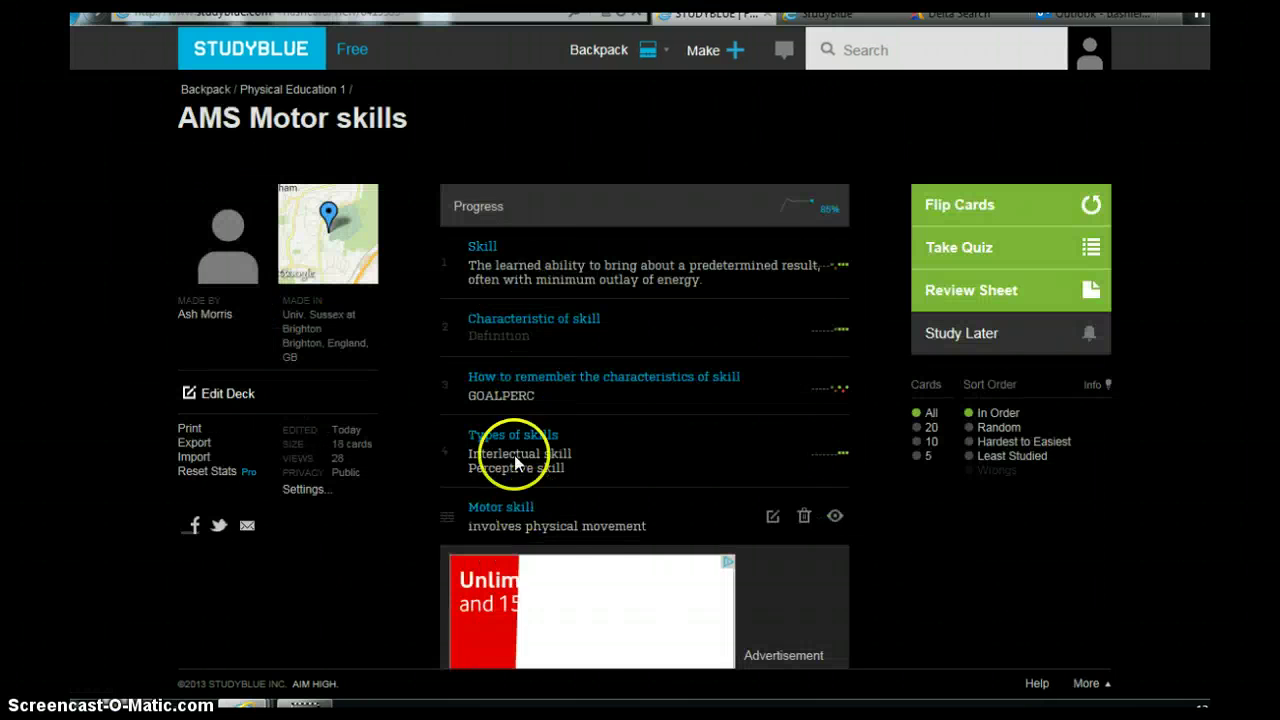
click(280, 92)
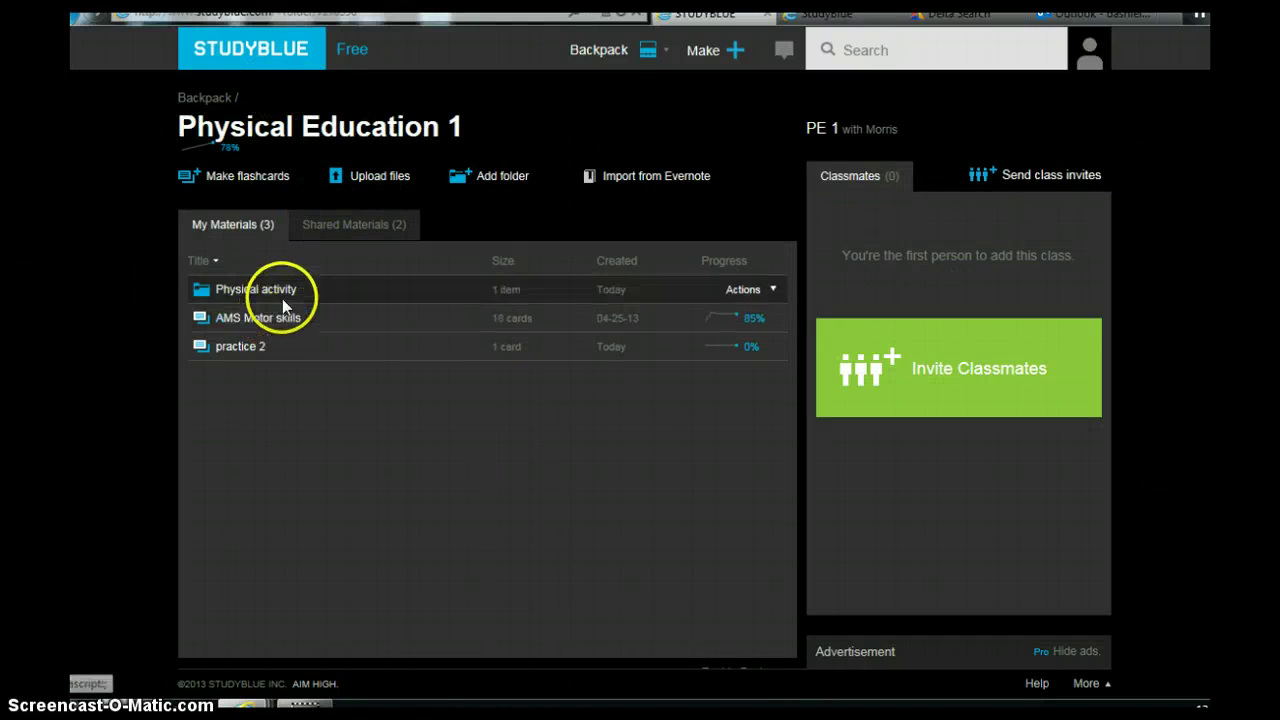
View the class's Shared Materials, then its own materials: Physical activity, AMS Motor skills, practice 2.
click(354, 230)
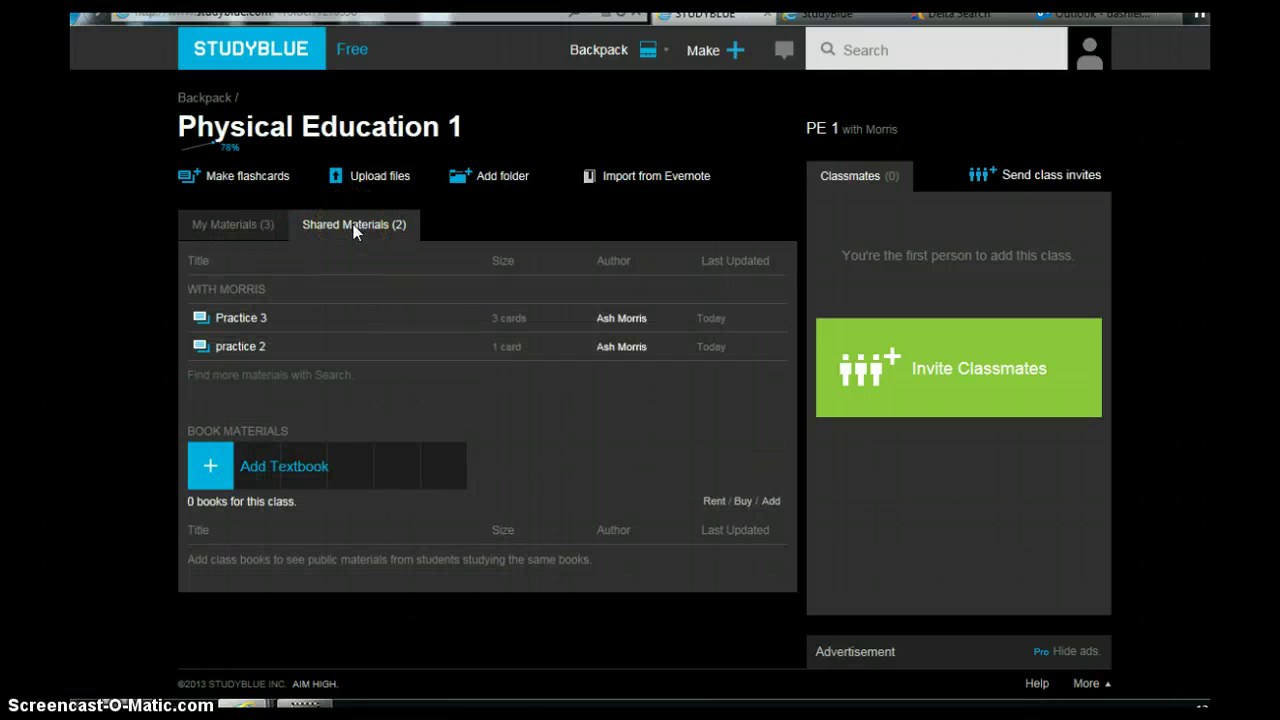
click(233, 230)
click(354, 229)
click(246, 229)
click(245, 378)
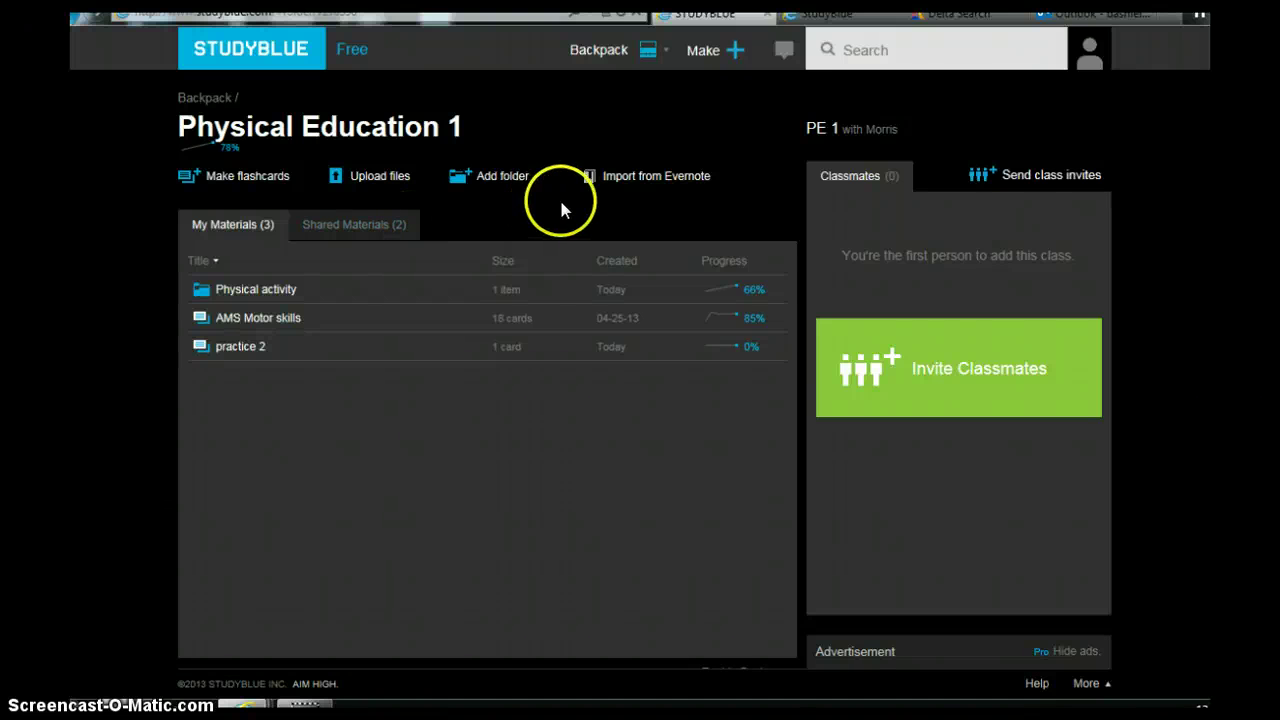
Search for 'physical activity' and scroll through the four matching decks and flashcards.
click(855, 52)
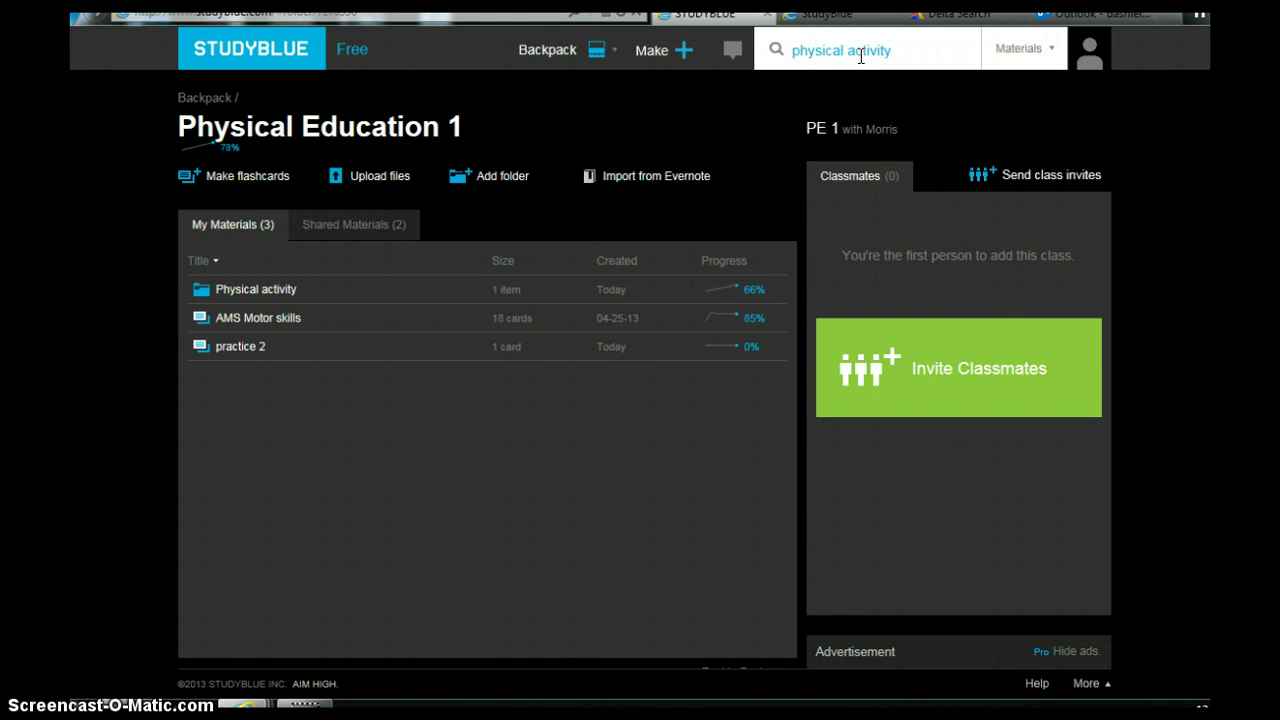
key(Return)
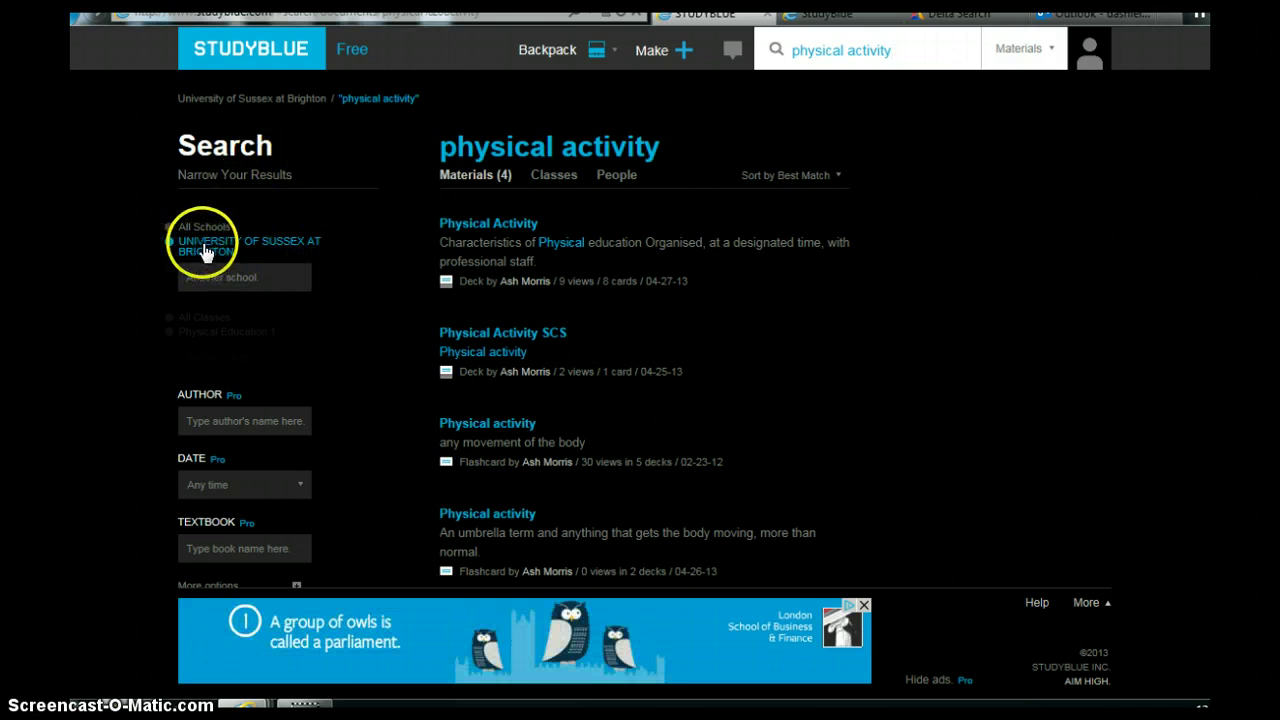
mouse_move(472, 252)
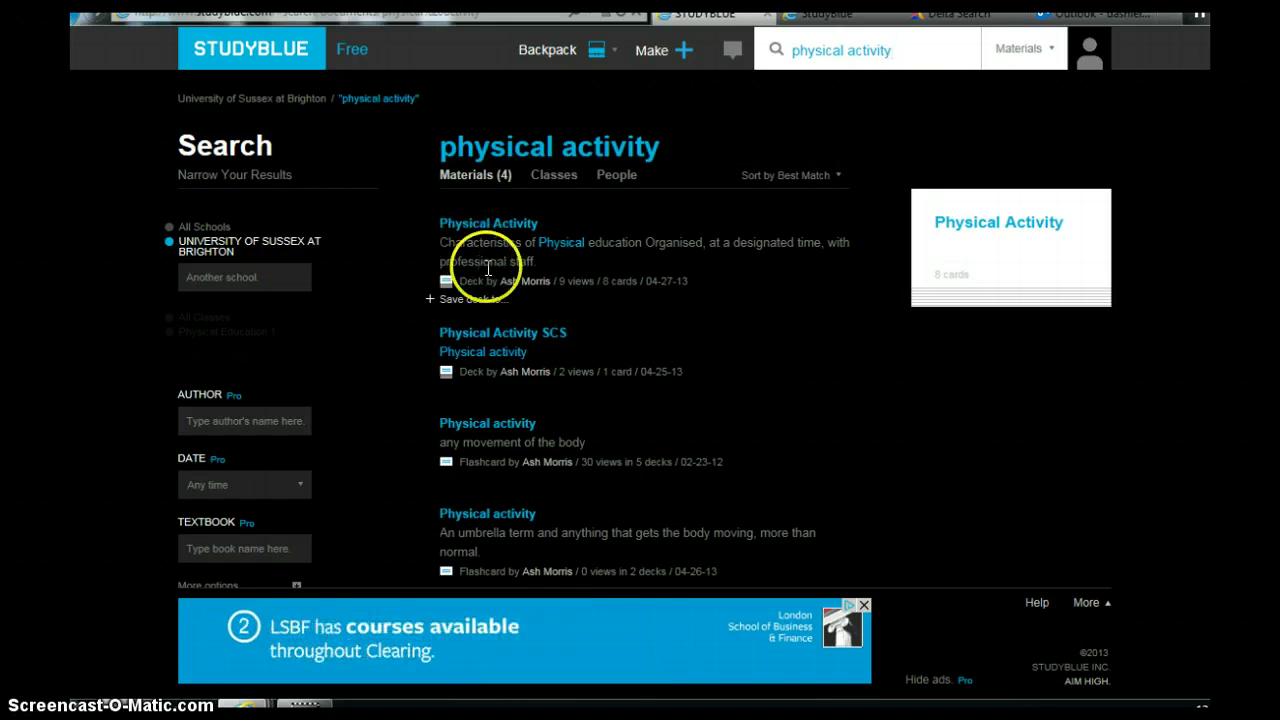
scroll(486, 245, down, 1)
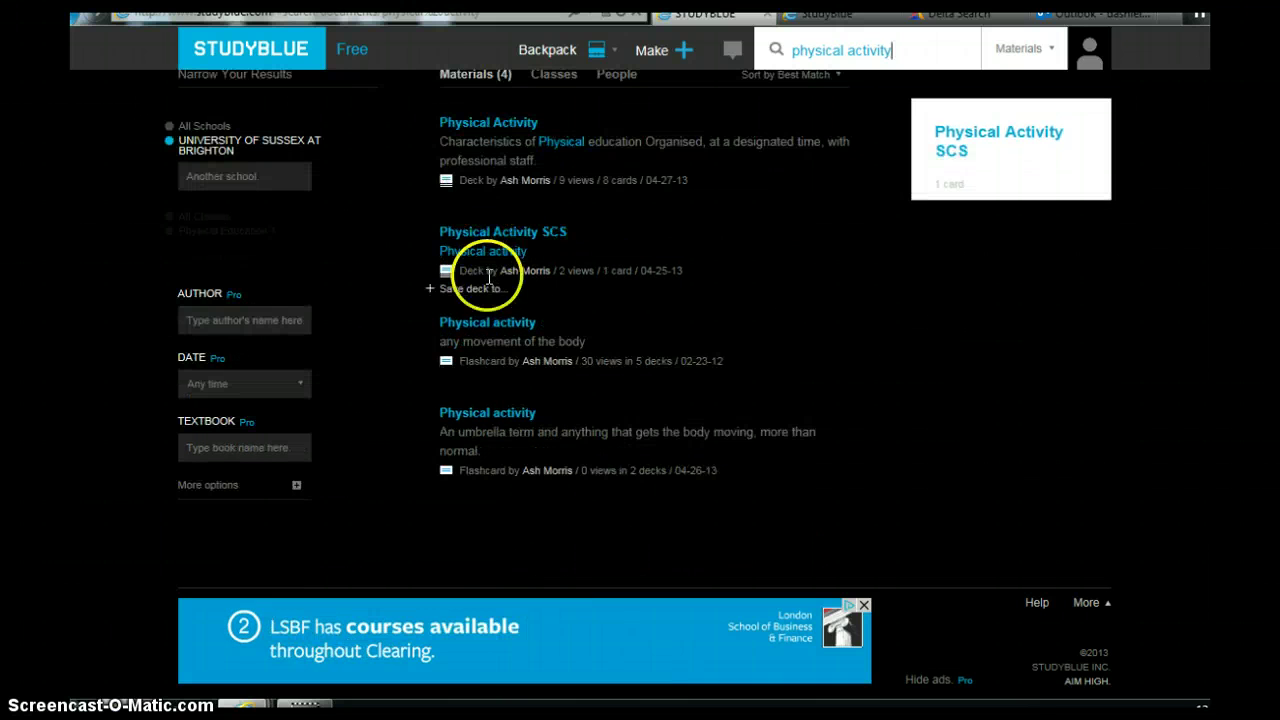
scroll(490, 260, up, 1)
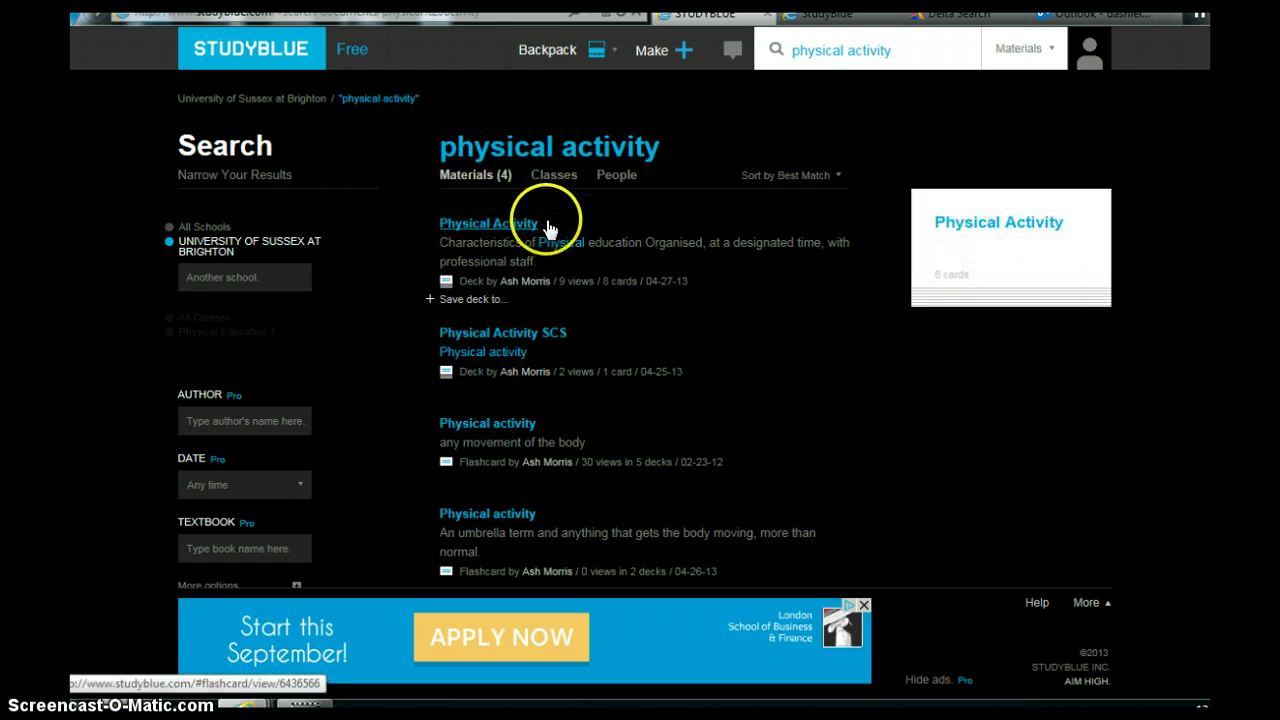
Leave the search results for the Backpack, then select the Physical Education 1 class.
click(543, 52)
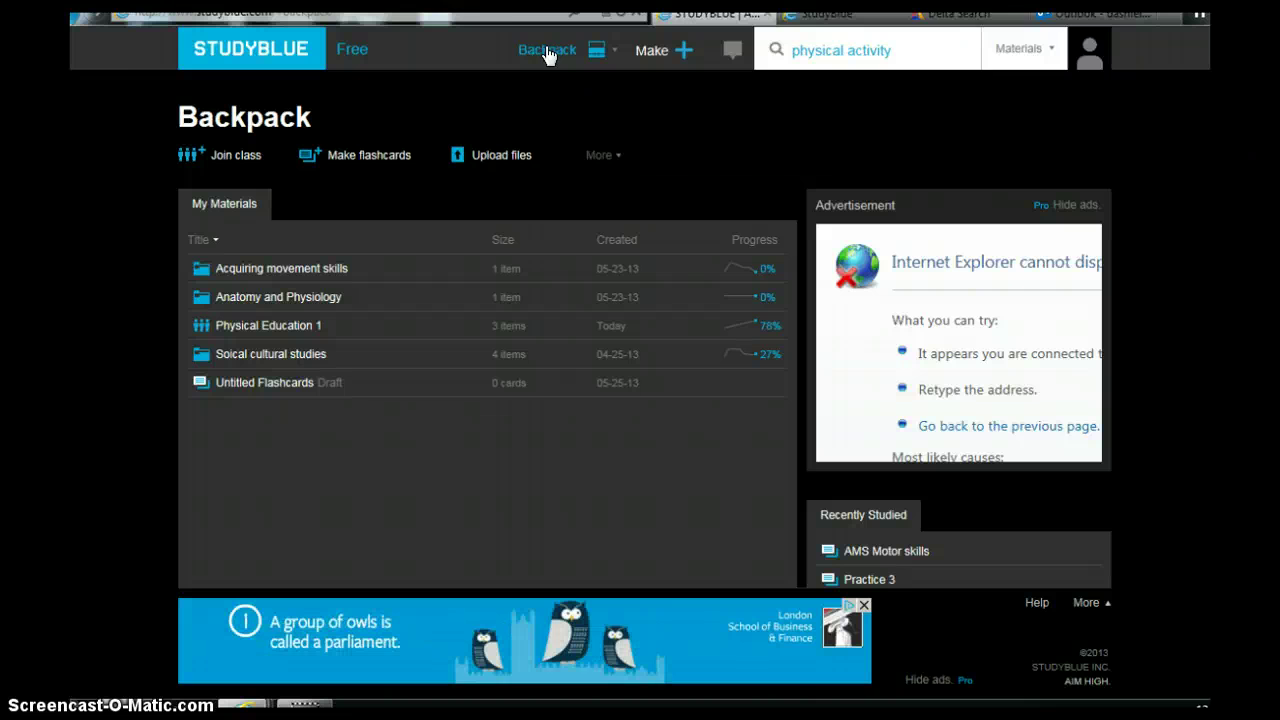
click(183, 50)
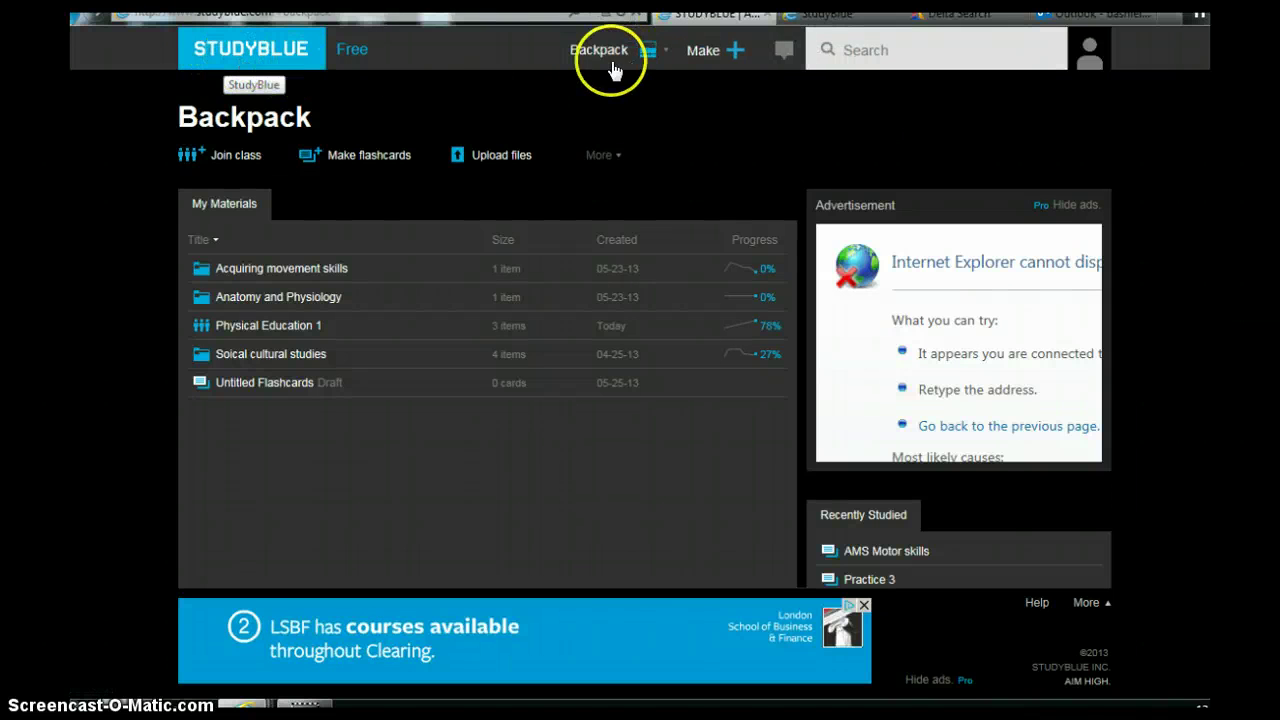
mouse_move(613, 70)
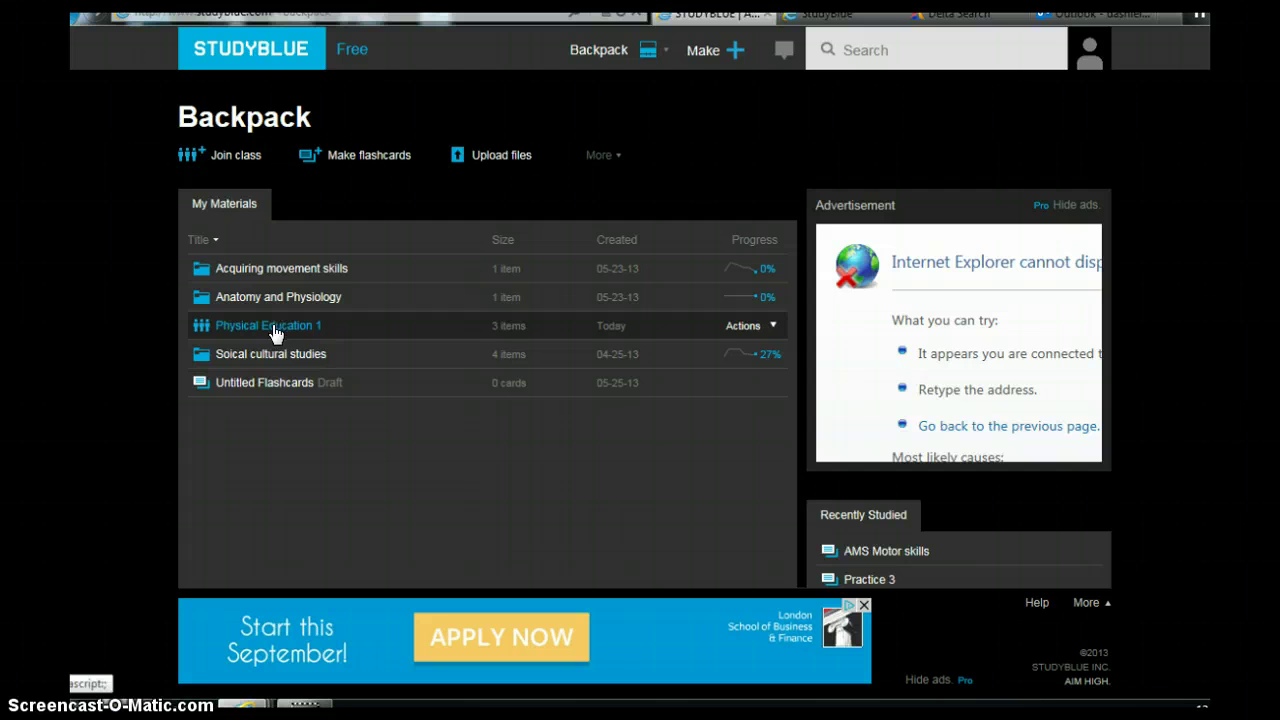
click(276, 328)
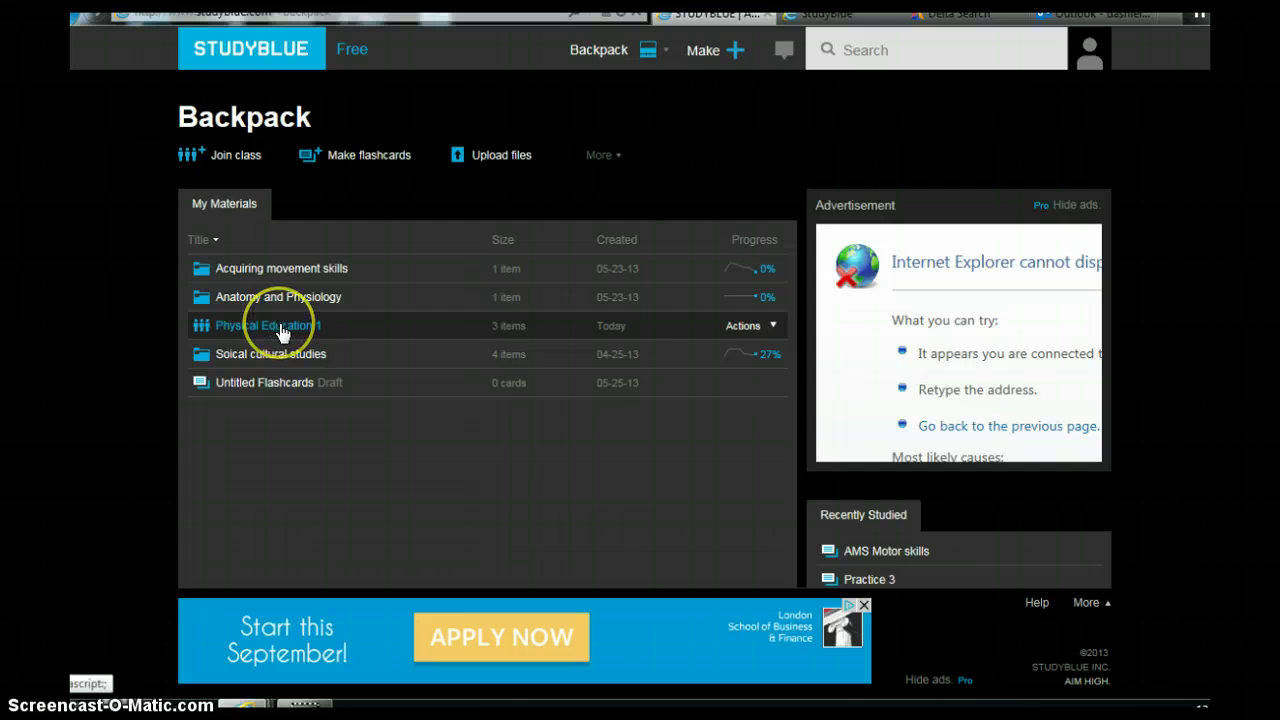